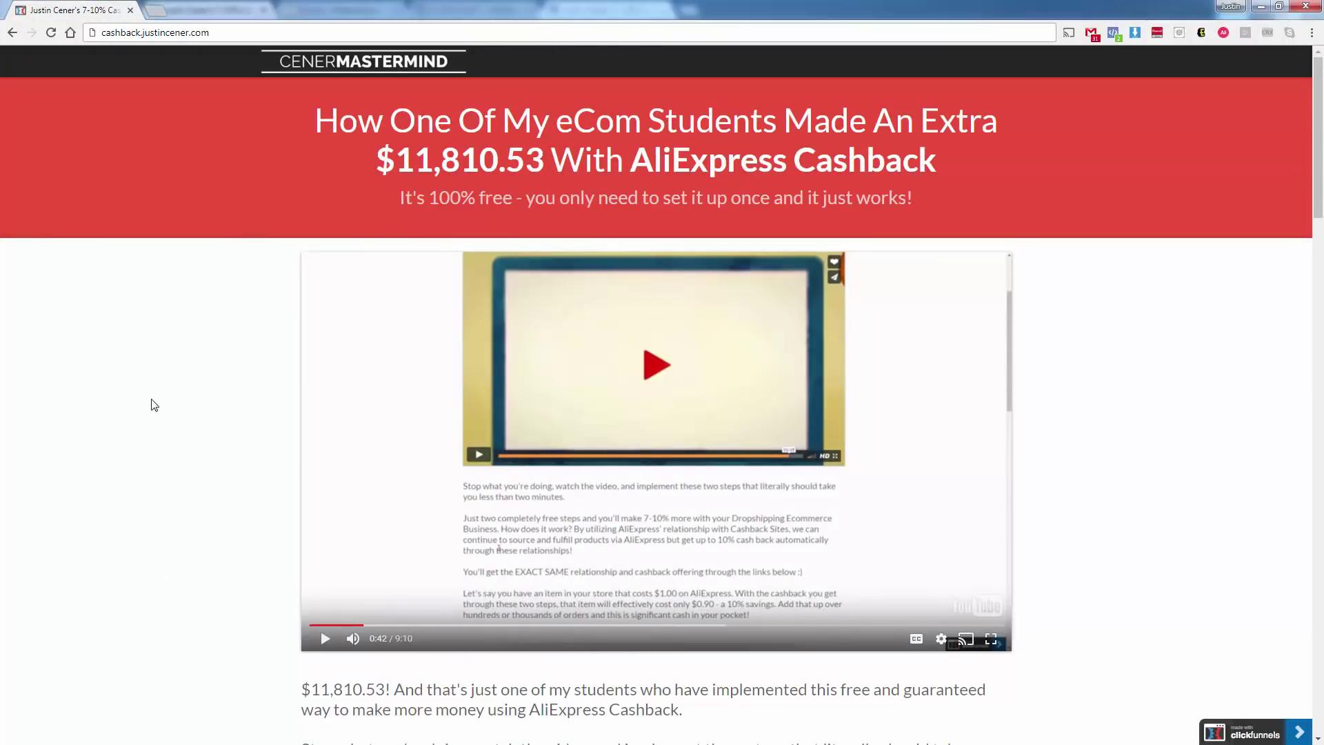
# Scroll down the cashback page and highlight the $11,810.53 earnings figure.
pyautogui.scroll(-2, 153, 405)
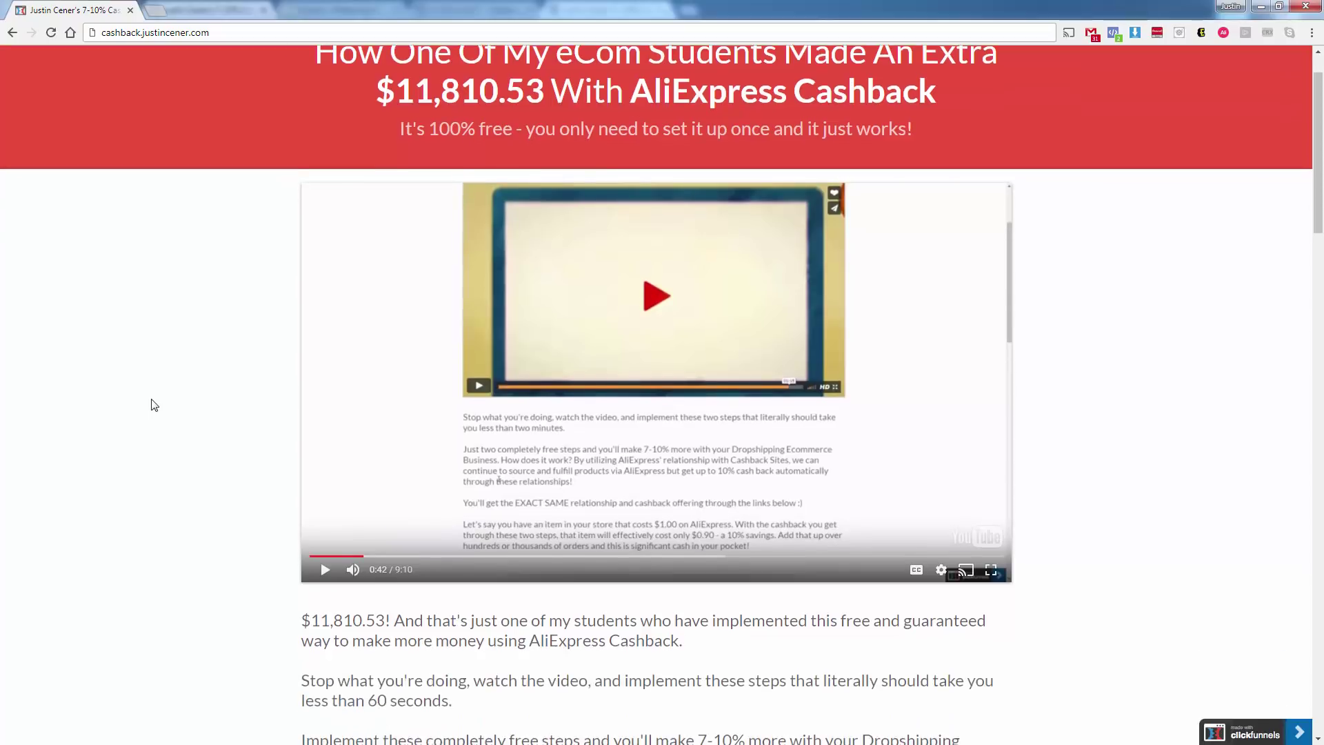
pyautogui.scroll(-2, 153, 405)
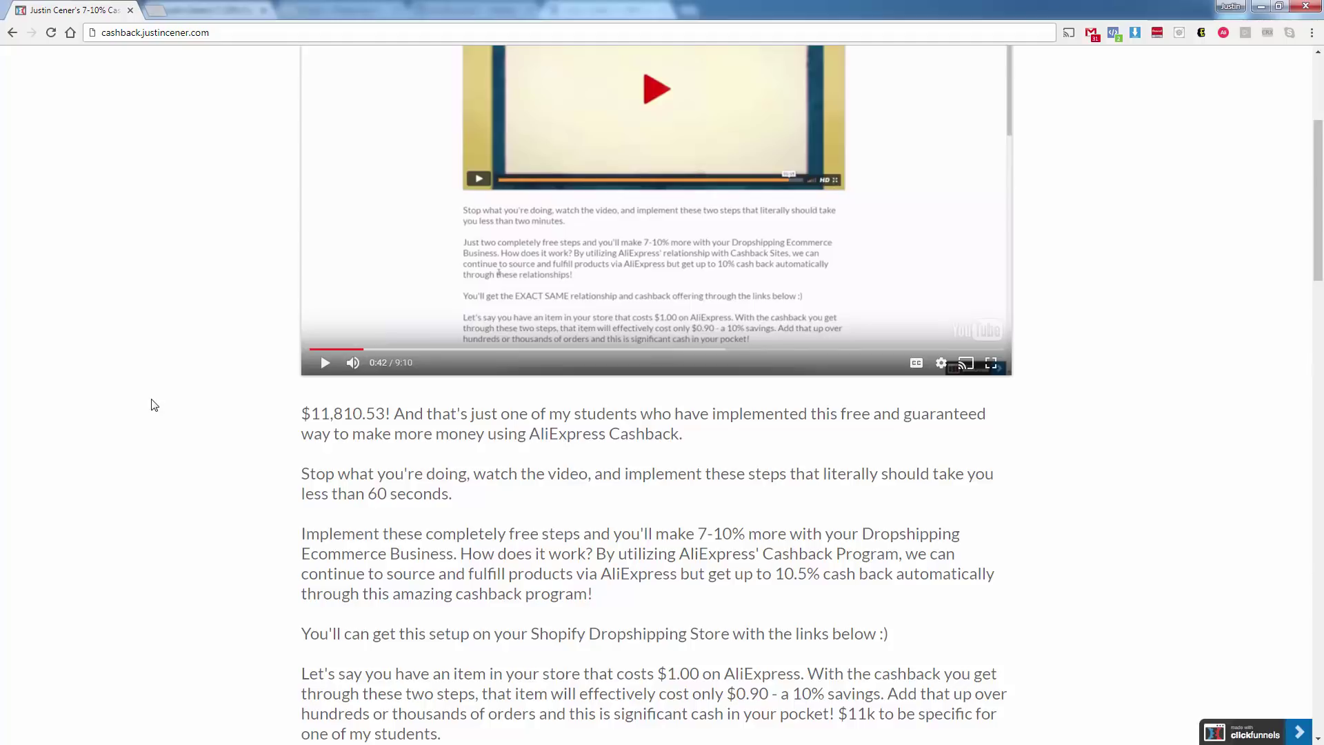
pyautogui.moveTo(276, 418); pyautogui.dragTo(390, 414)
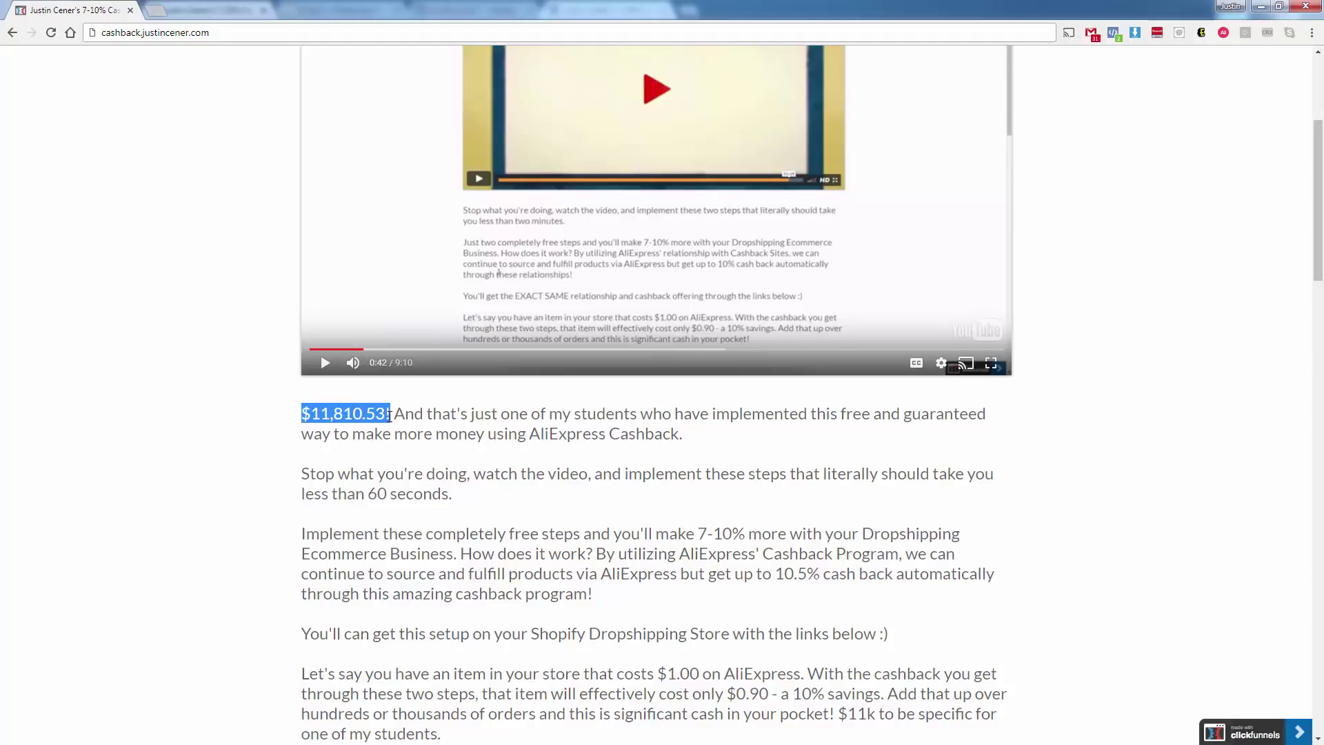
pyautogui.click(354, 485)
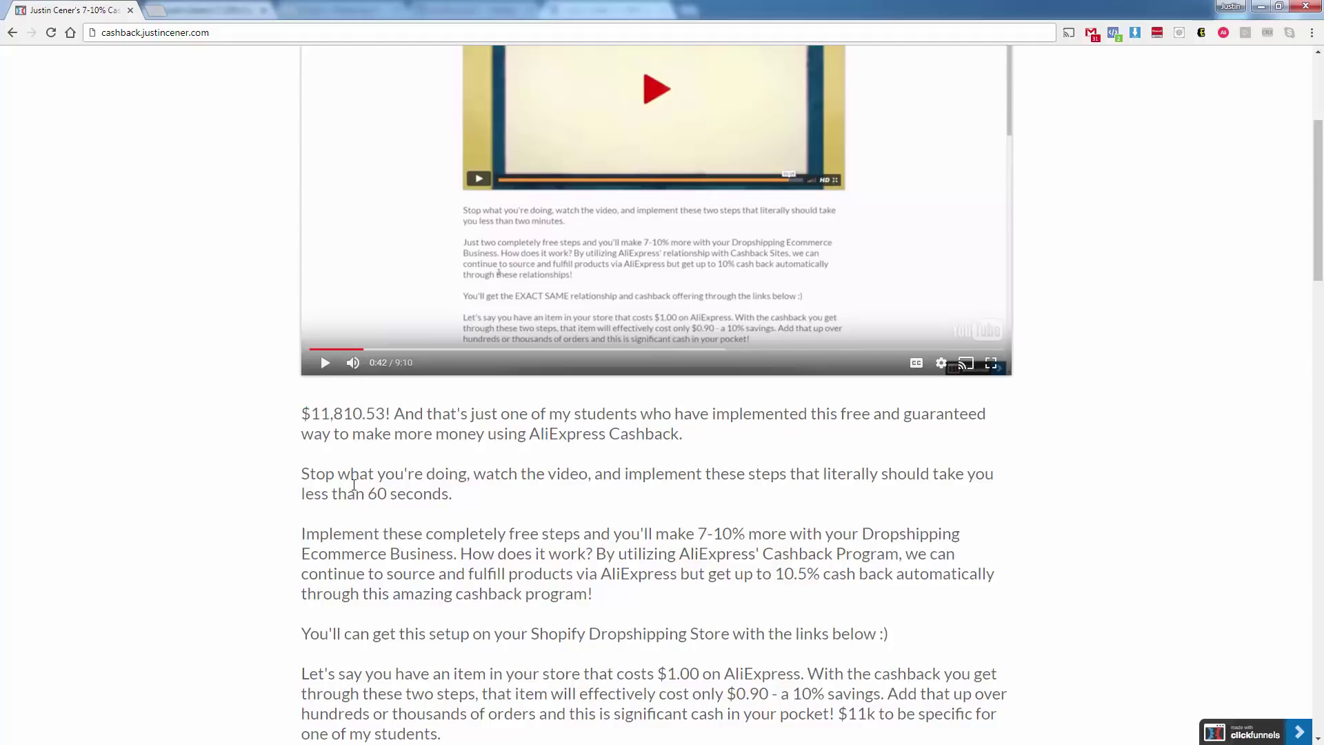
# Scroll on to the Step 1 and Step 2 sections and highlight 'Admitad' in Step 1.
pyautogui.scroll(-1, 354, 485)
pyautogui.scroll(-7, 354, 484)
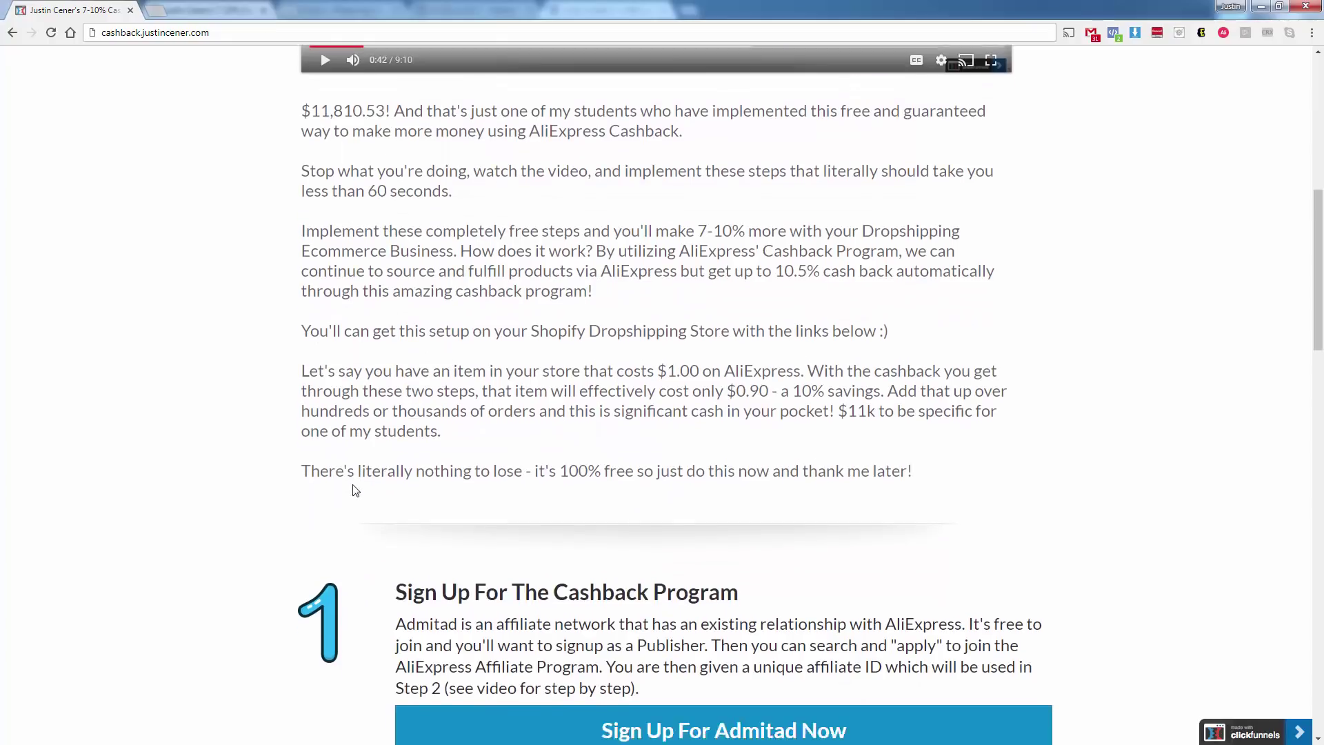
pyautogui.scroll(-2, 355, 490)
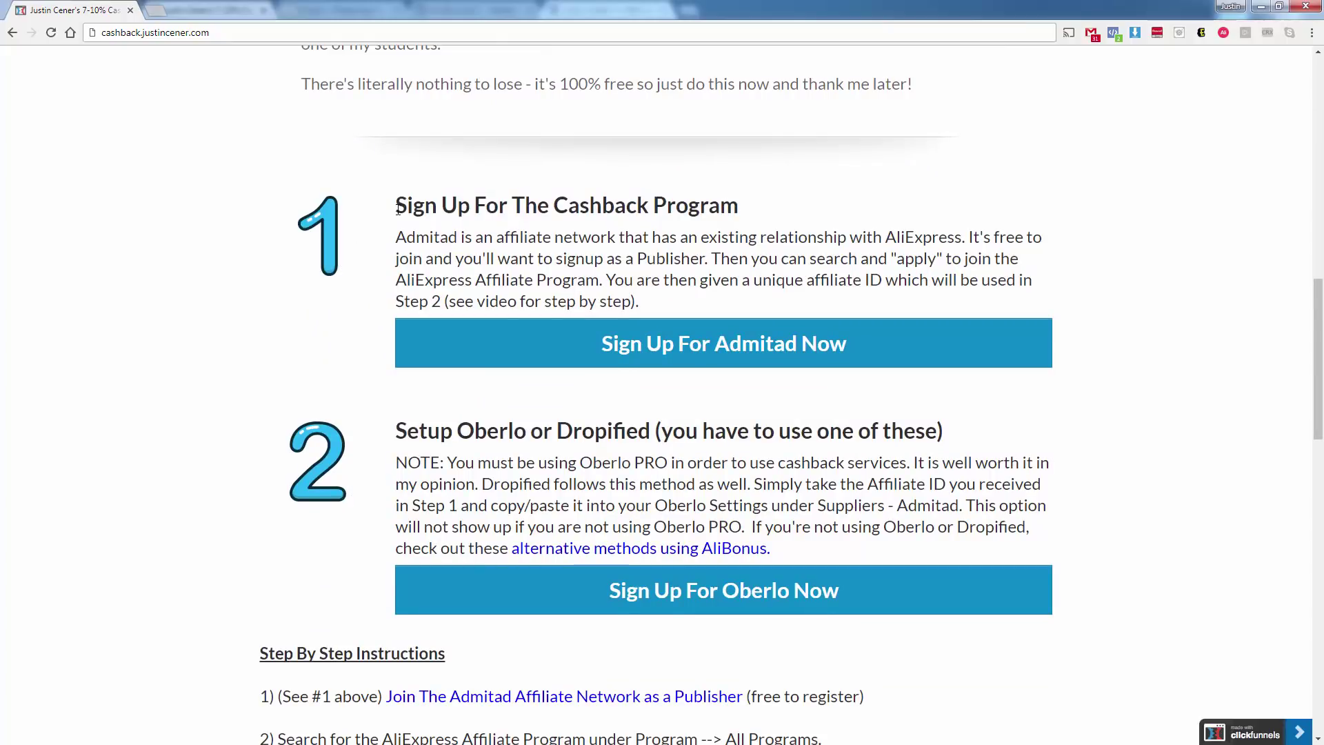
pyautogui.doubleClick(429, 239)
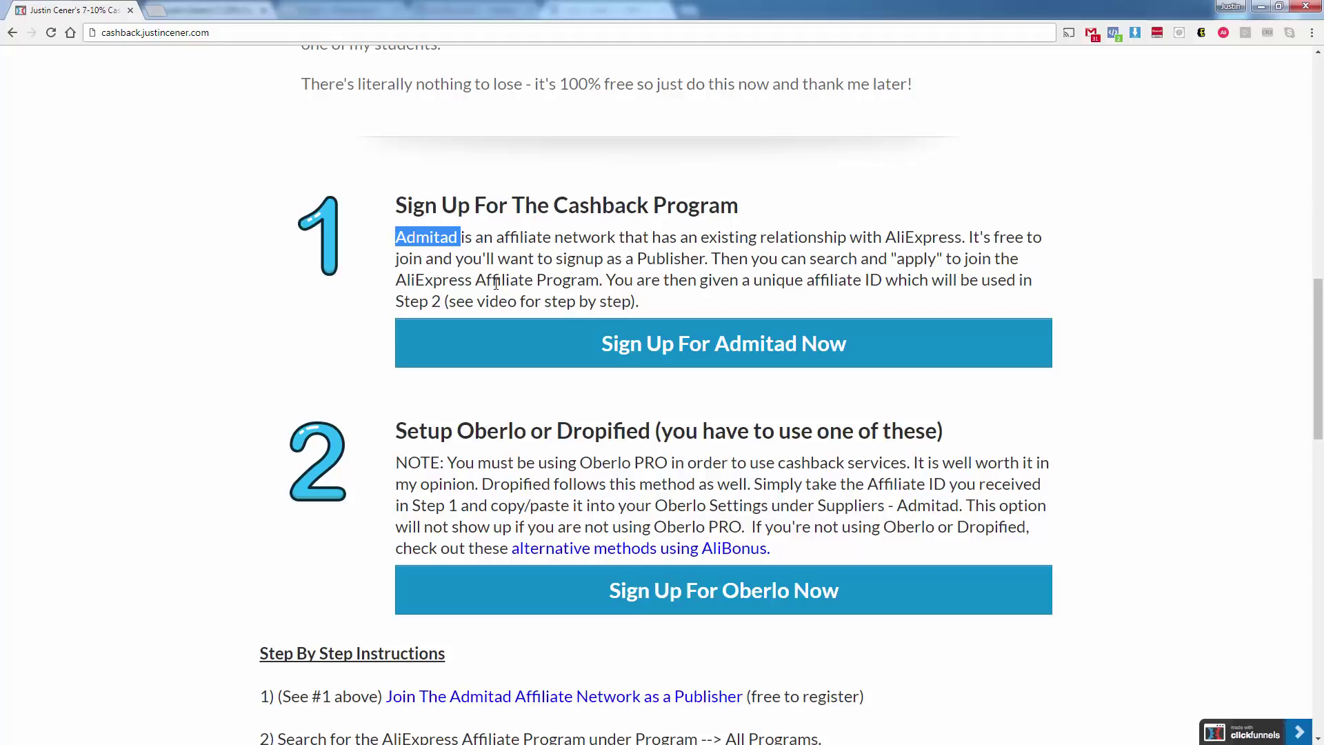
# Follow 'Sign Up For Admitad Now' and choose Join to reach Admitad's Publisher Sign-up form.
pyautogui.click(526, 255)
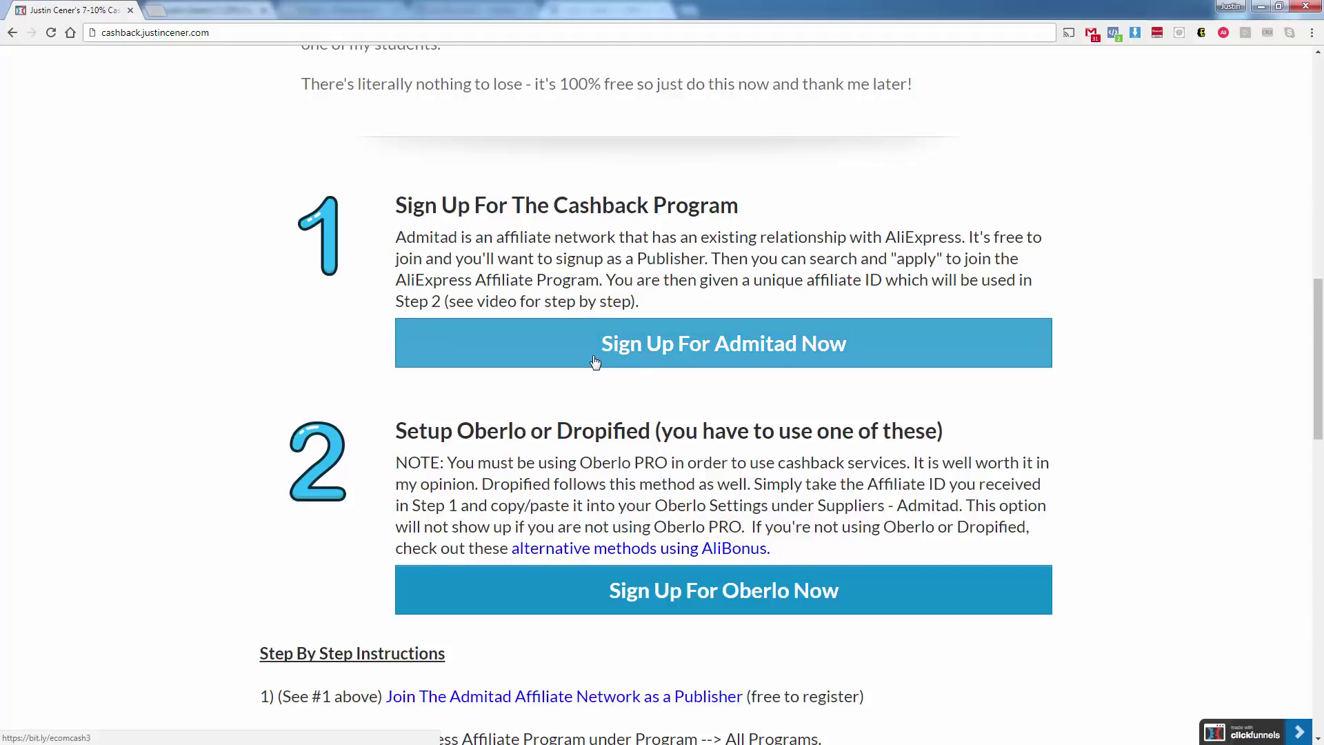
pyautogui.click(171, 36)
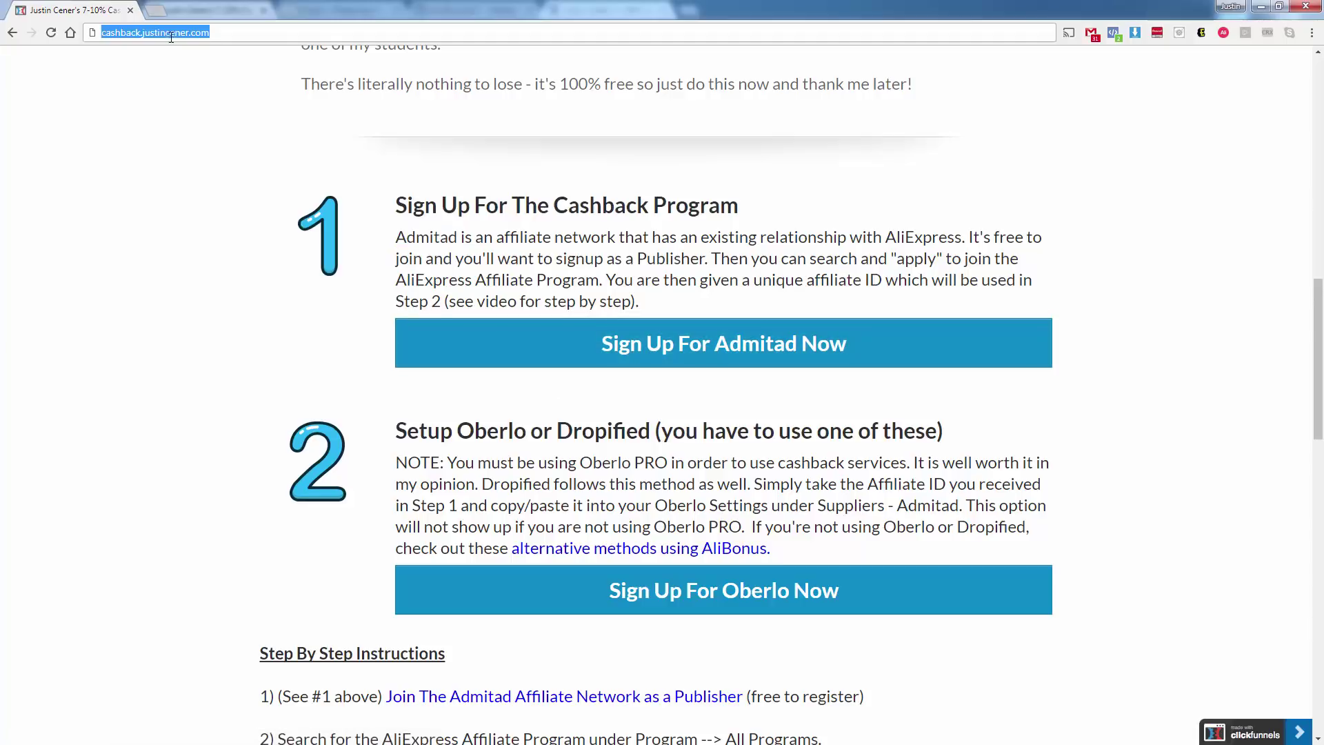
pyautogui.click(176, 161)
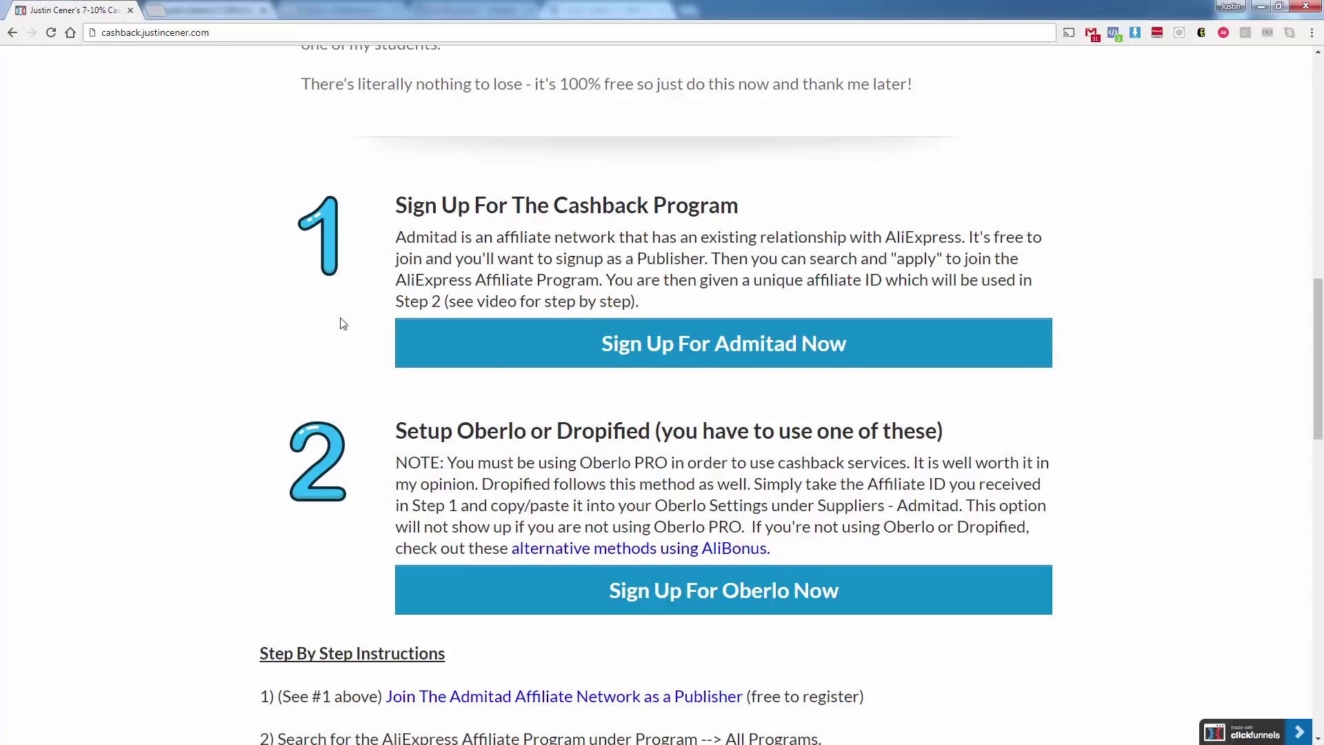
pyautogui.click(529, 364)
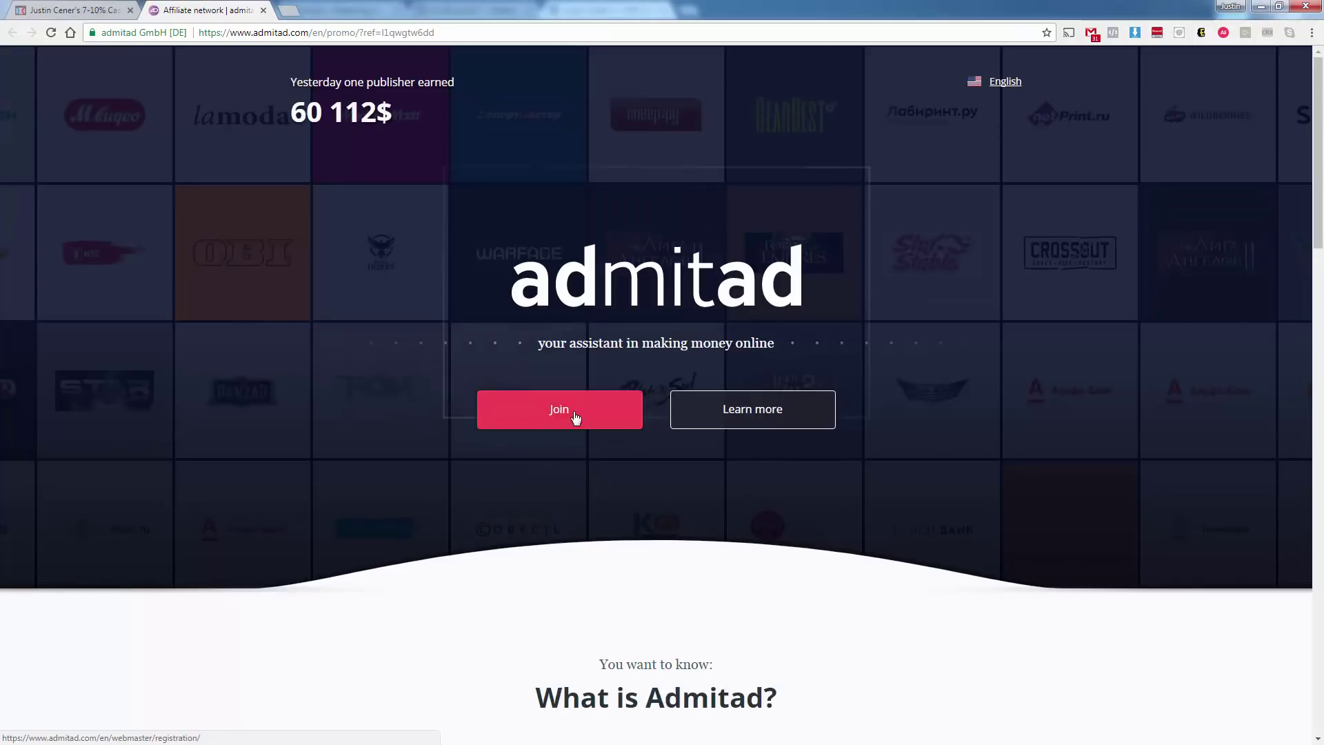
pyautogui.click(576, 417)
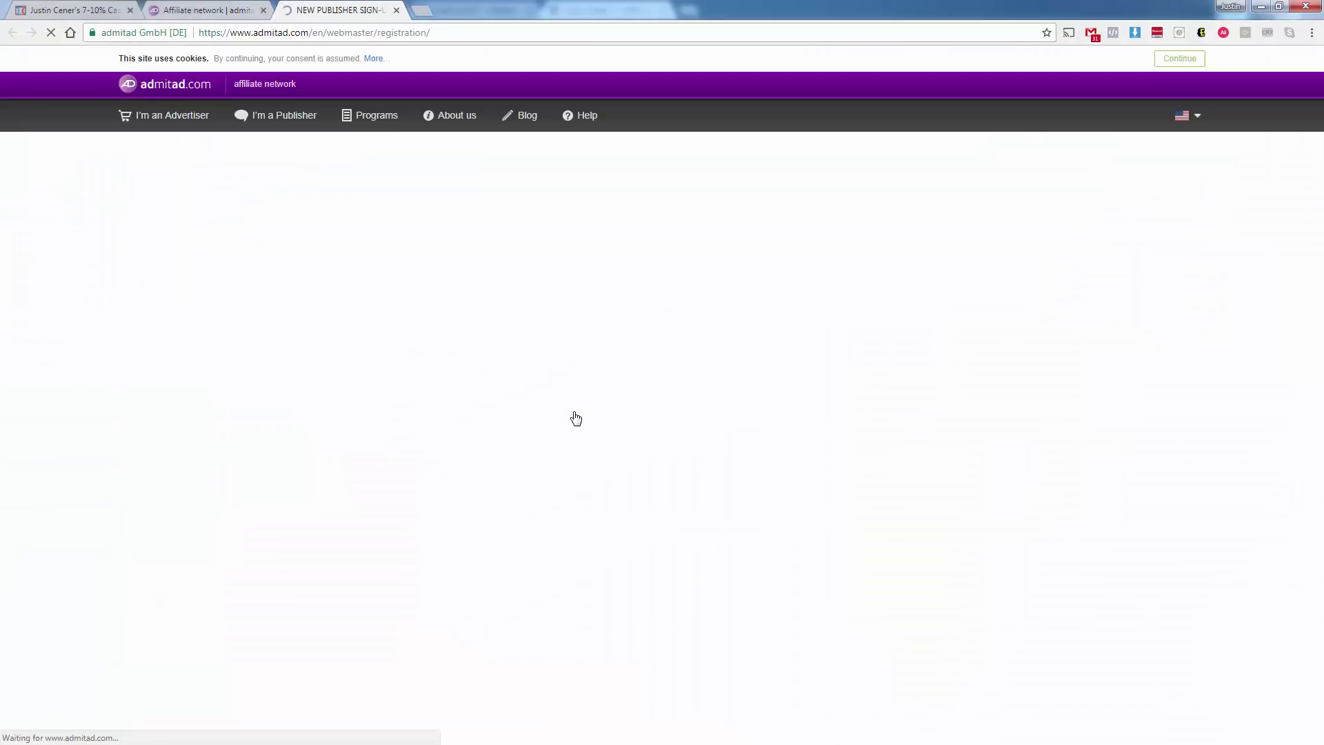
pyautogui.click(583, 279)
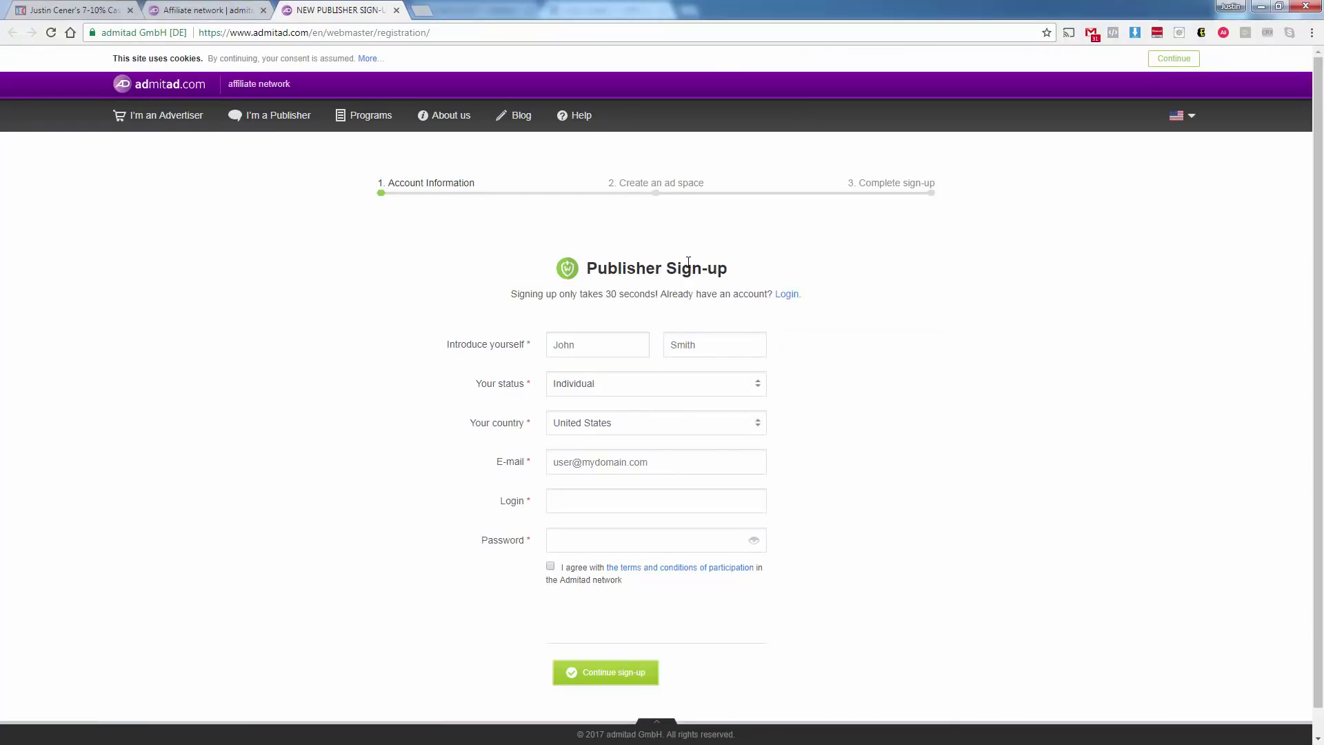
# Enter the publisher's first and last name and keep Individual as the account status.
pyautogui.click(586, 345)
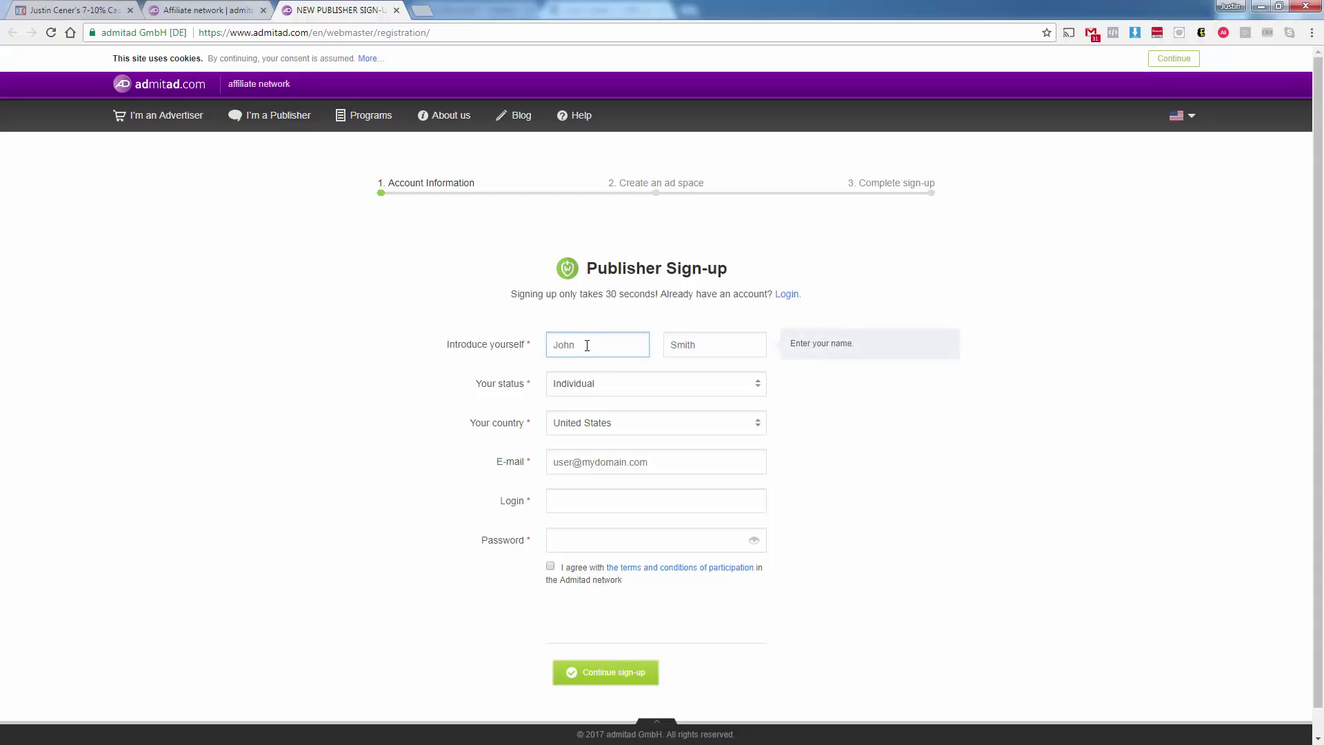
pyautogui.press('Tab')
pyautogui.press('Tab')
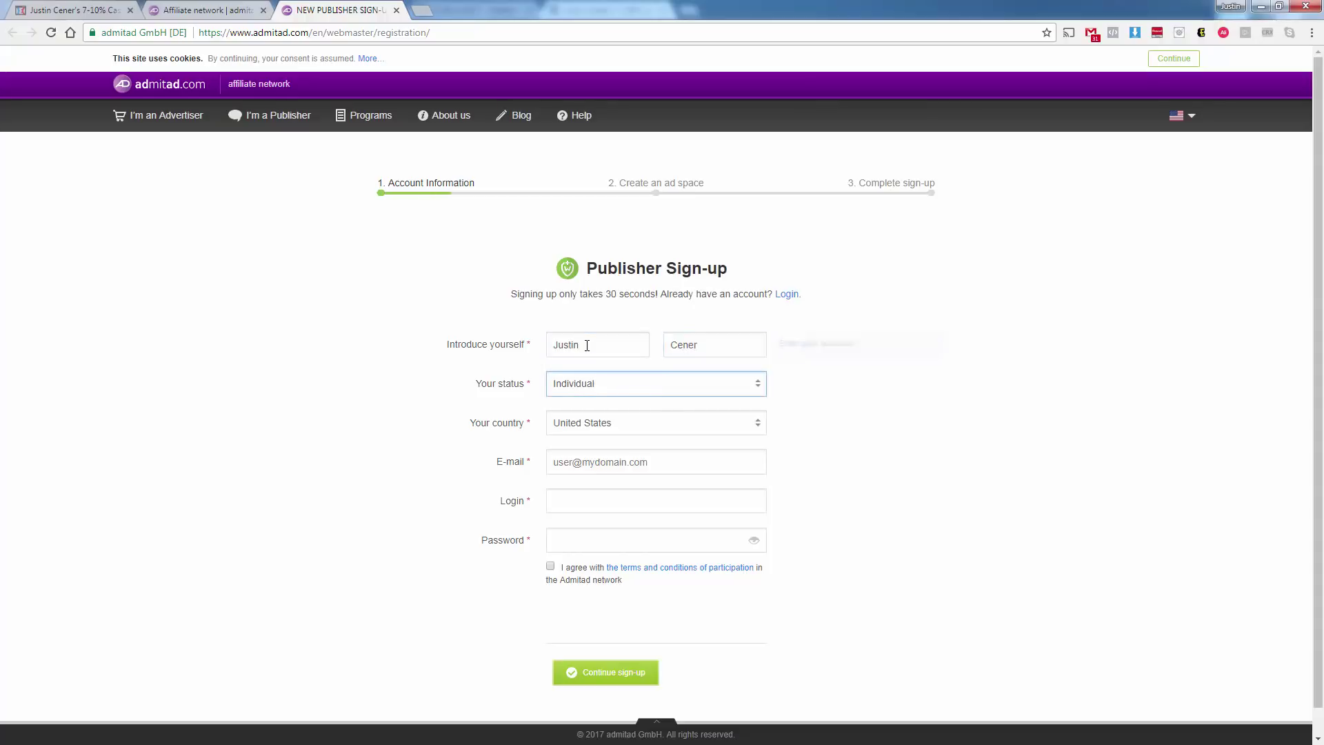
pyautogui.click(632, 390)
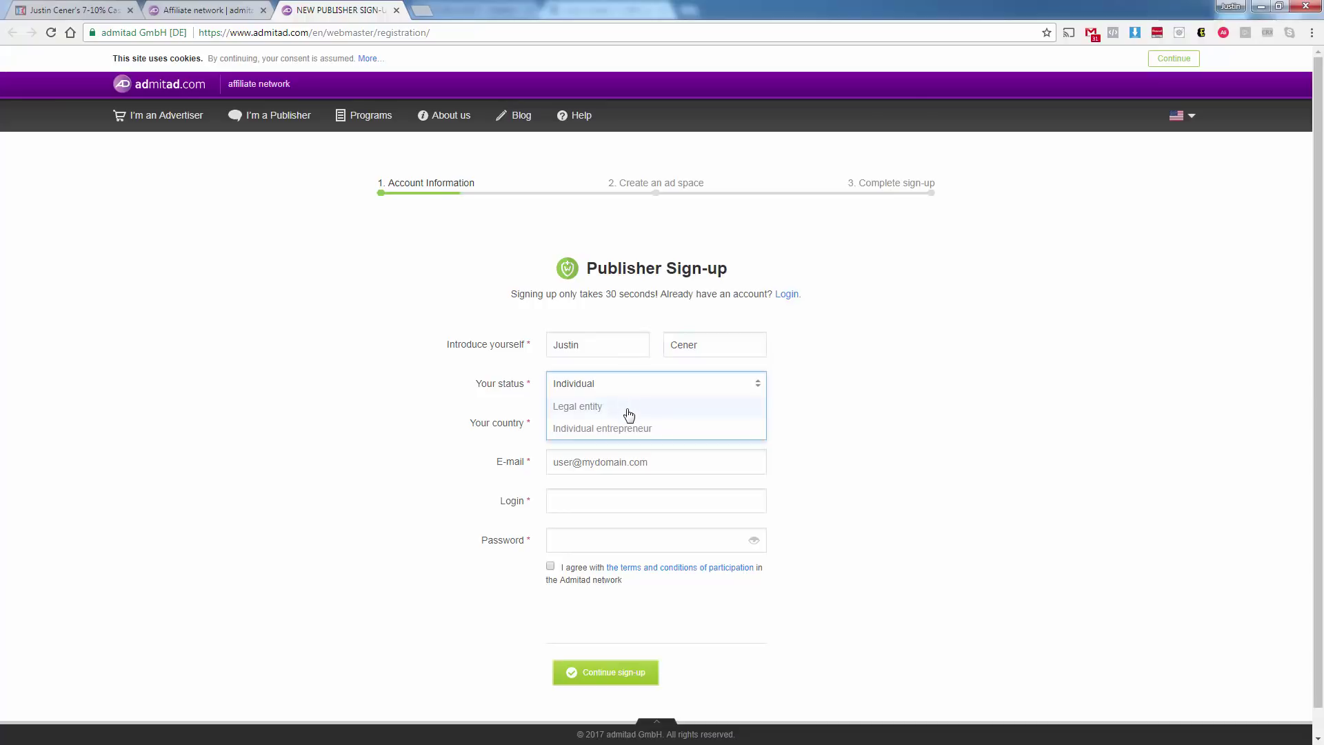
pyautogui.click(575, 390)
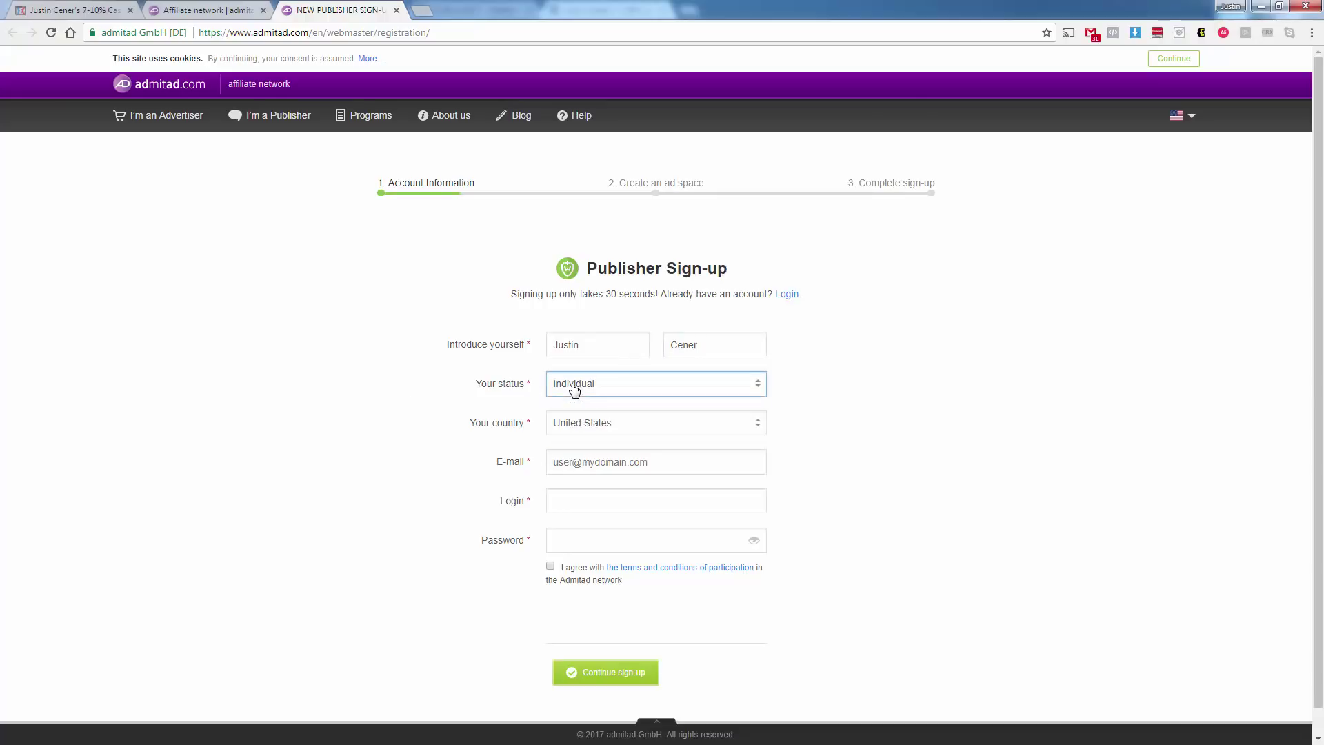
# Fill in the e-mail, login and password, accept the terms, and submit the account step.
pyautogui.click(579, 458)
pyautogui.press('Tab')
pyautogui.press('Tab')
pyautogui.write('•••••••••••••')
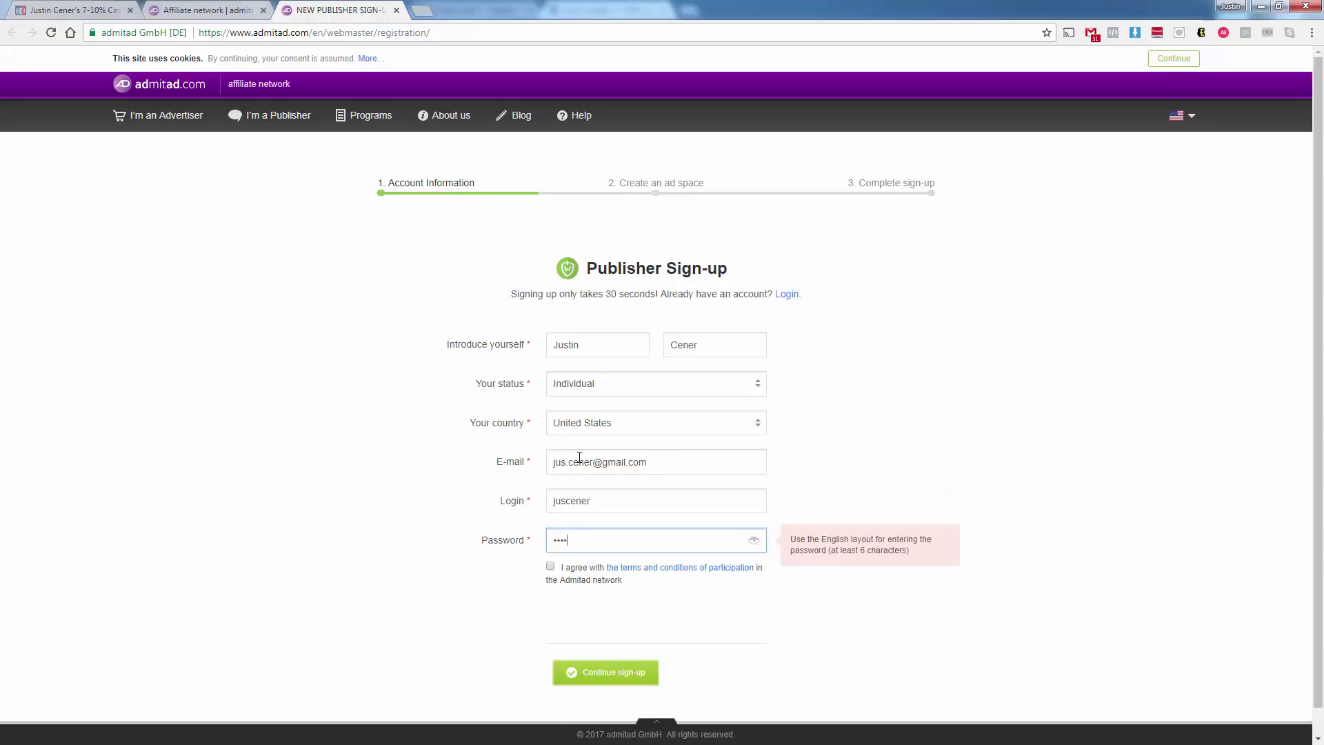
pyautogui.click(550, 566)
pyautogui.click(577, 671)
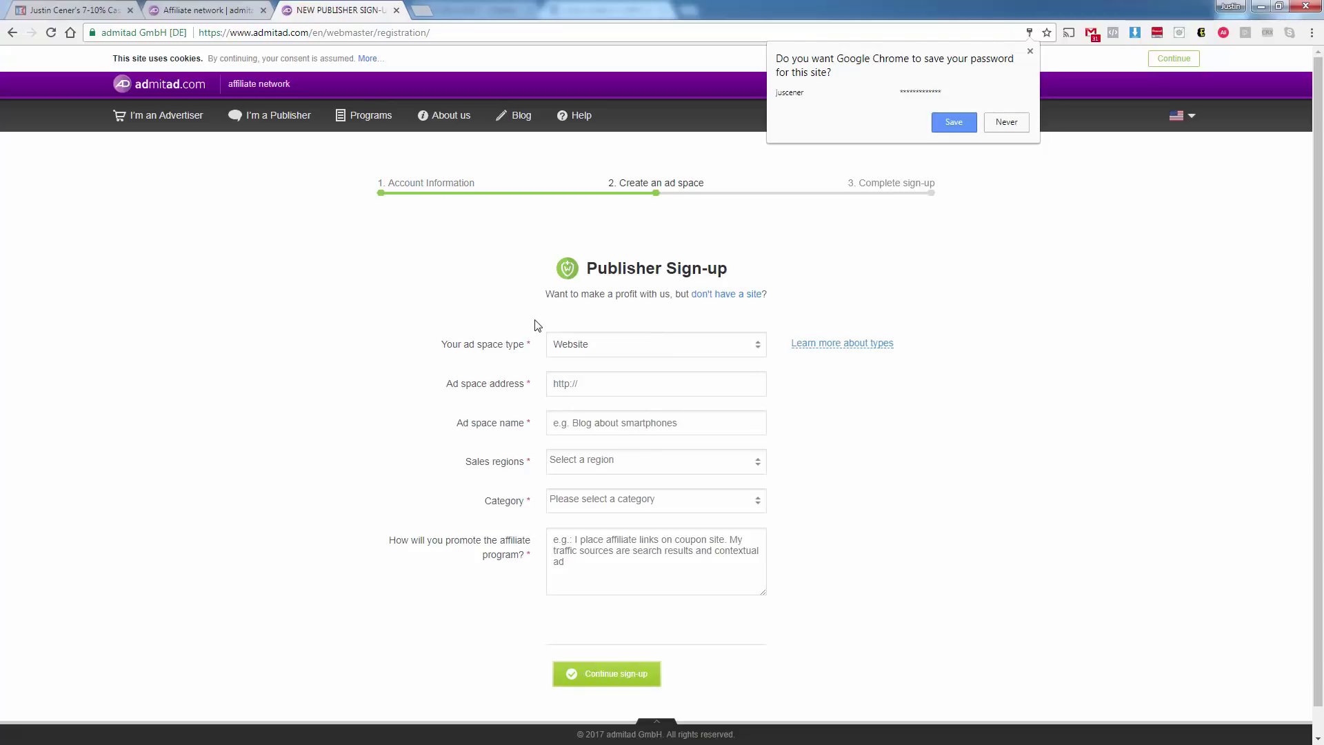
# Dismiss the save-password prompt and set the ad space type to Drop Shipping with Oberlo.
pyautogui.click(1030, 54)
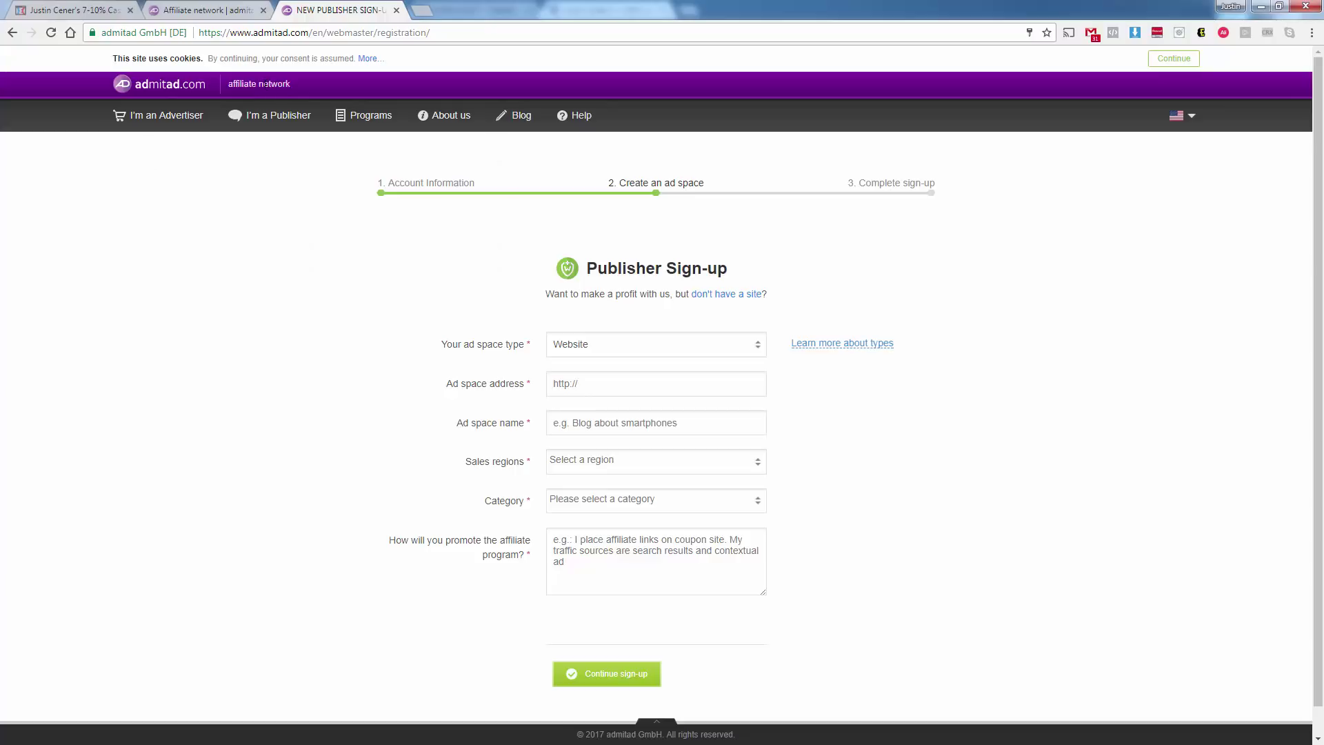
pyautogui.click(555, 348)
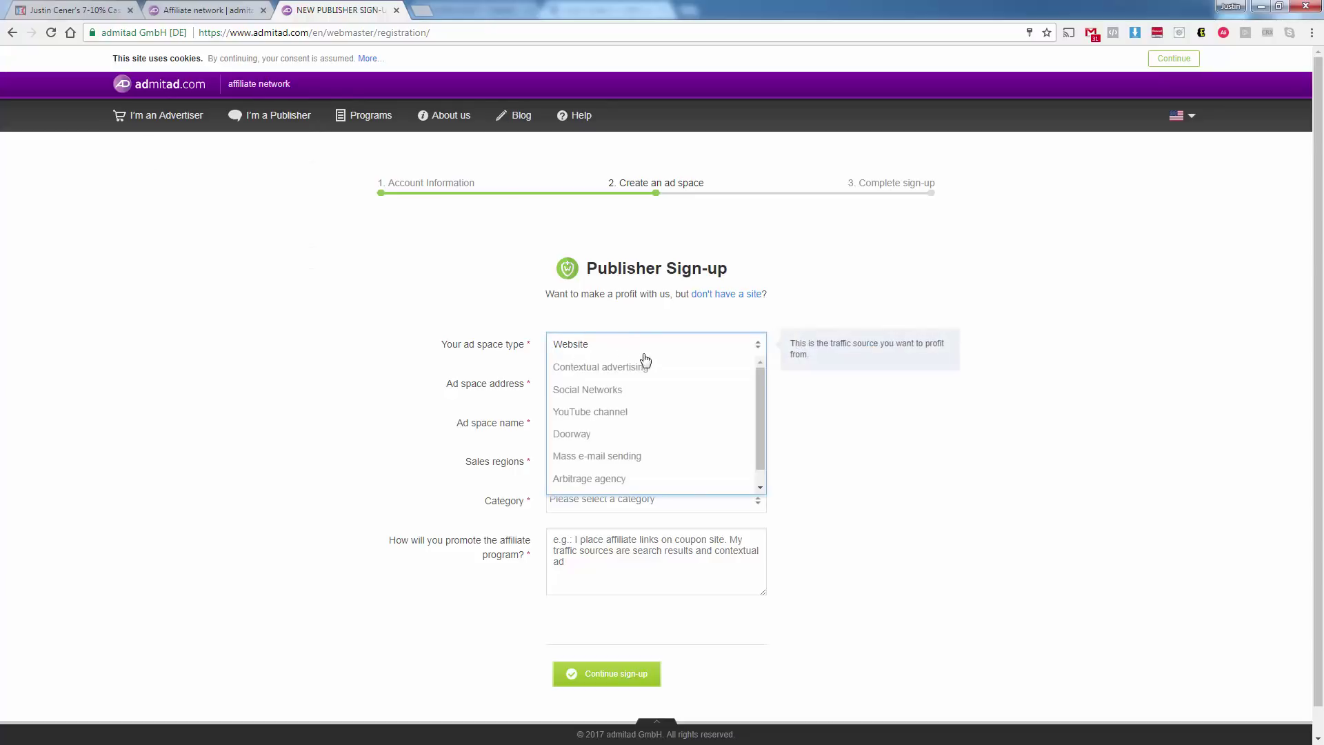
pyautogui.moveTo(757, 403); pyautogui.dragTo(756, 444)
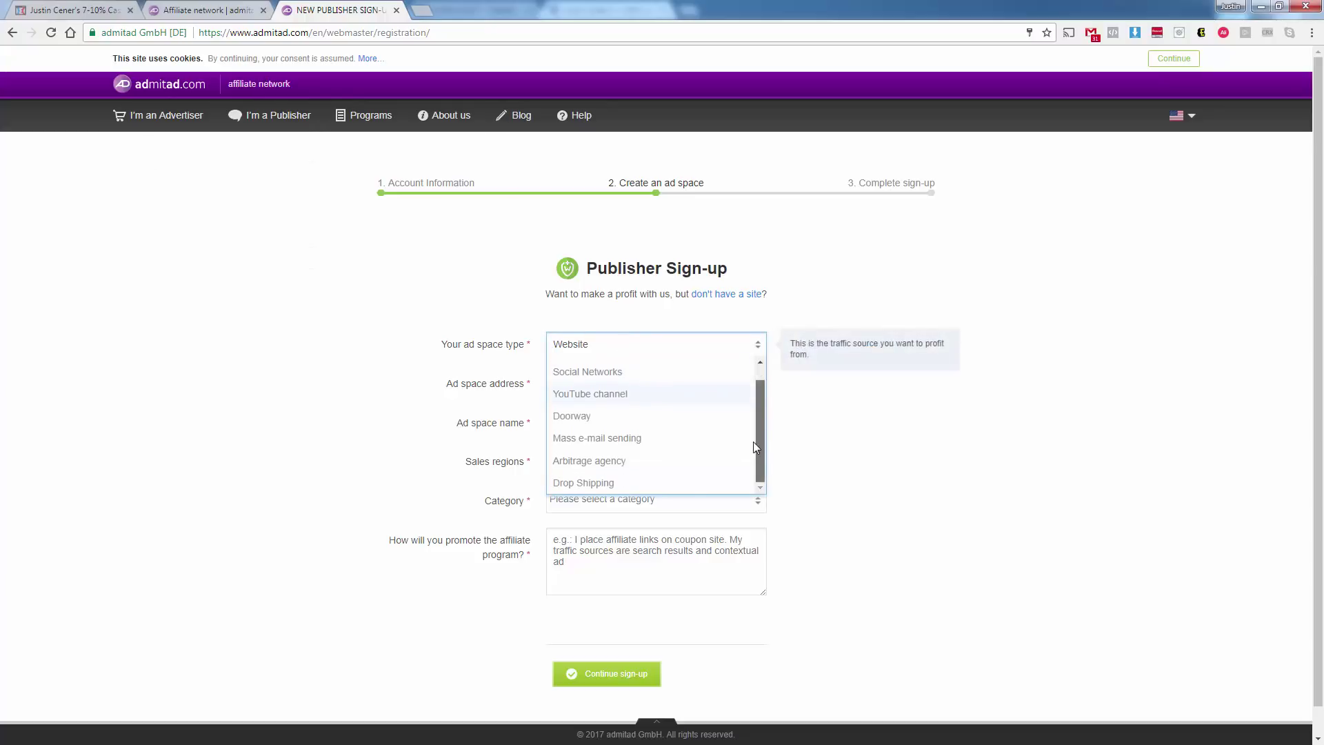
pyautogui.click(687, 485)
pyautogui.click(638, 382)
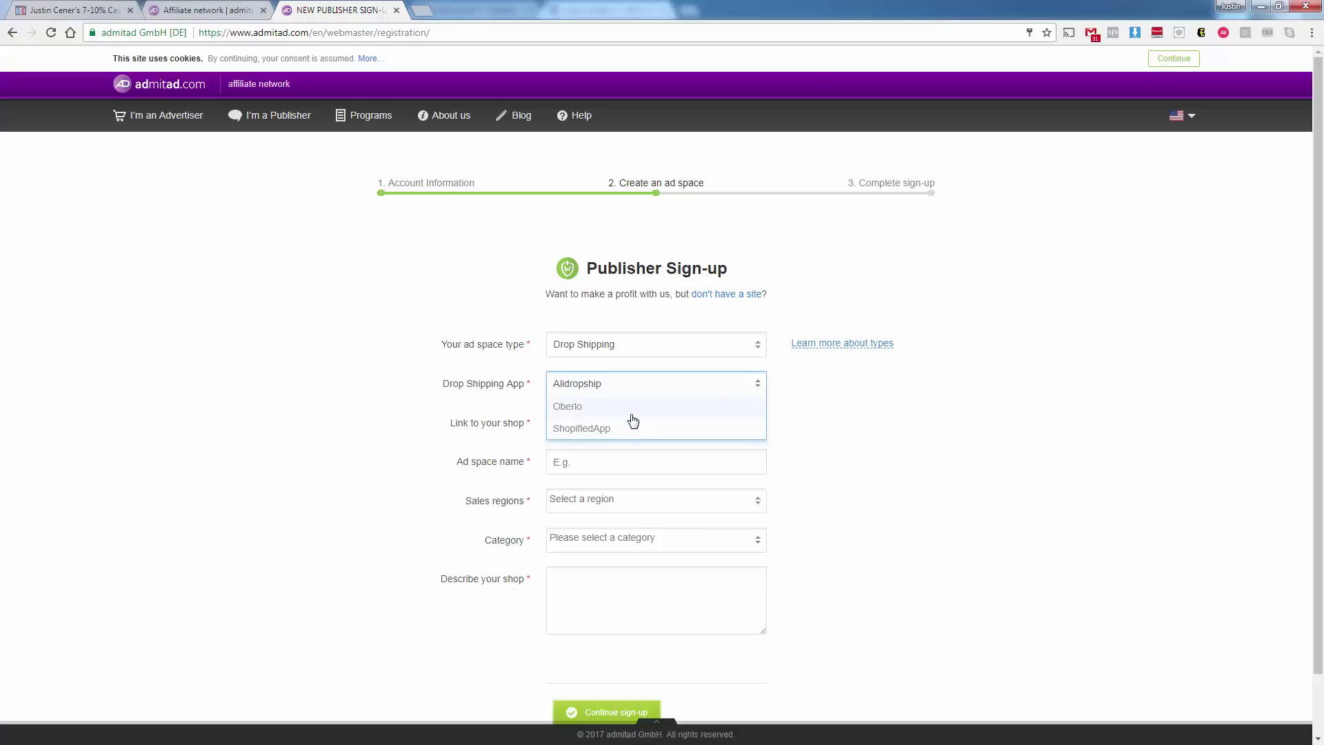
pyautogui.click(633, 409)
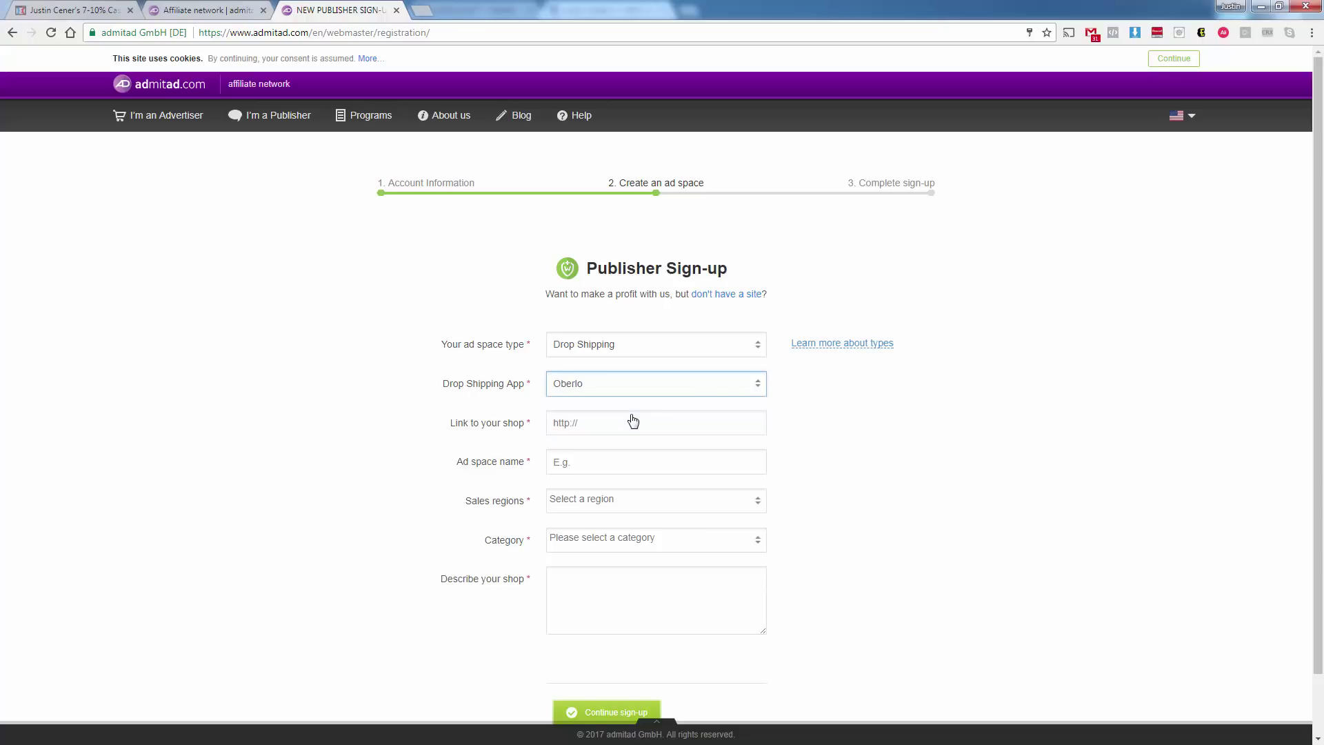
# Enter the Shopify shop link, name it 'Our Store 1', region United States, category Accesories.
pyautogui.click(616, 418)
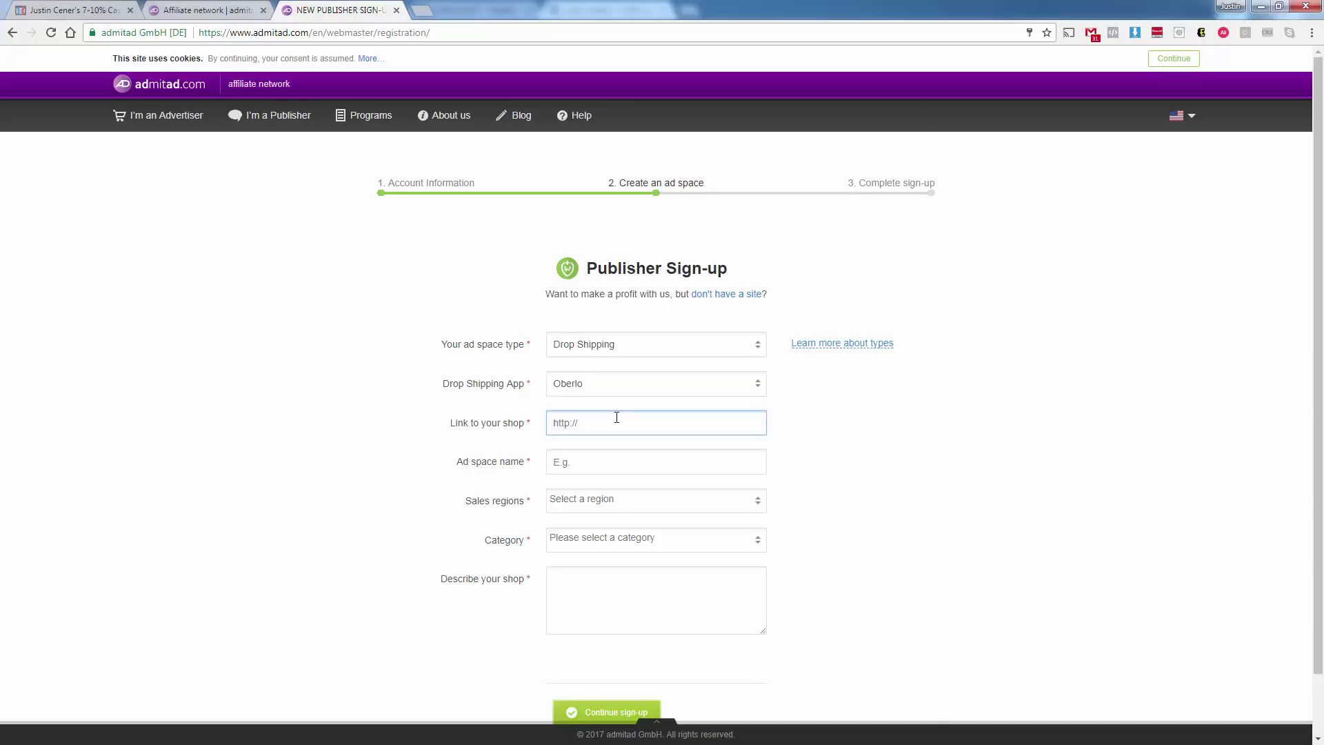
pyautogui.write('http')
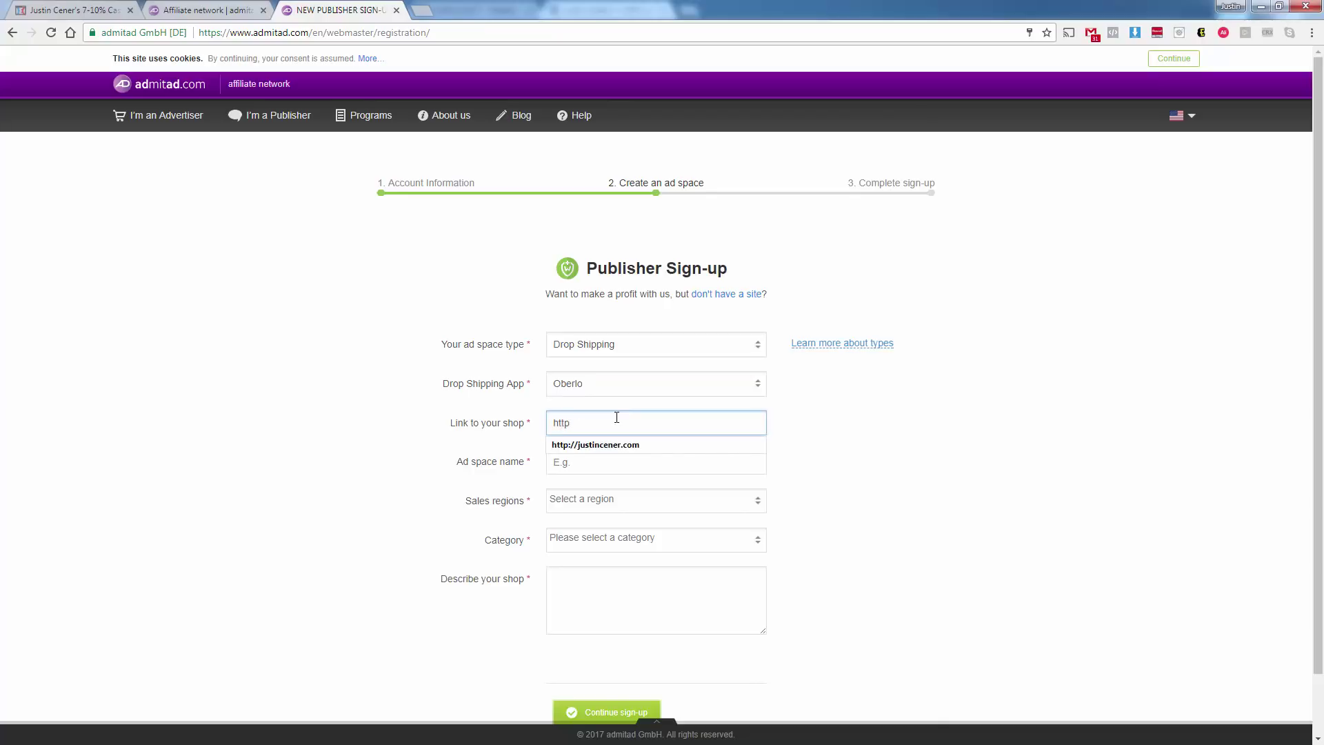
pyautogui.write('://c')
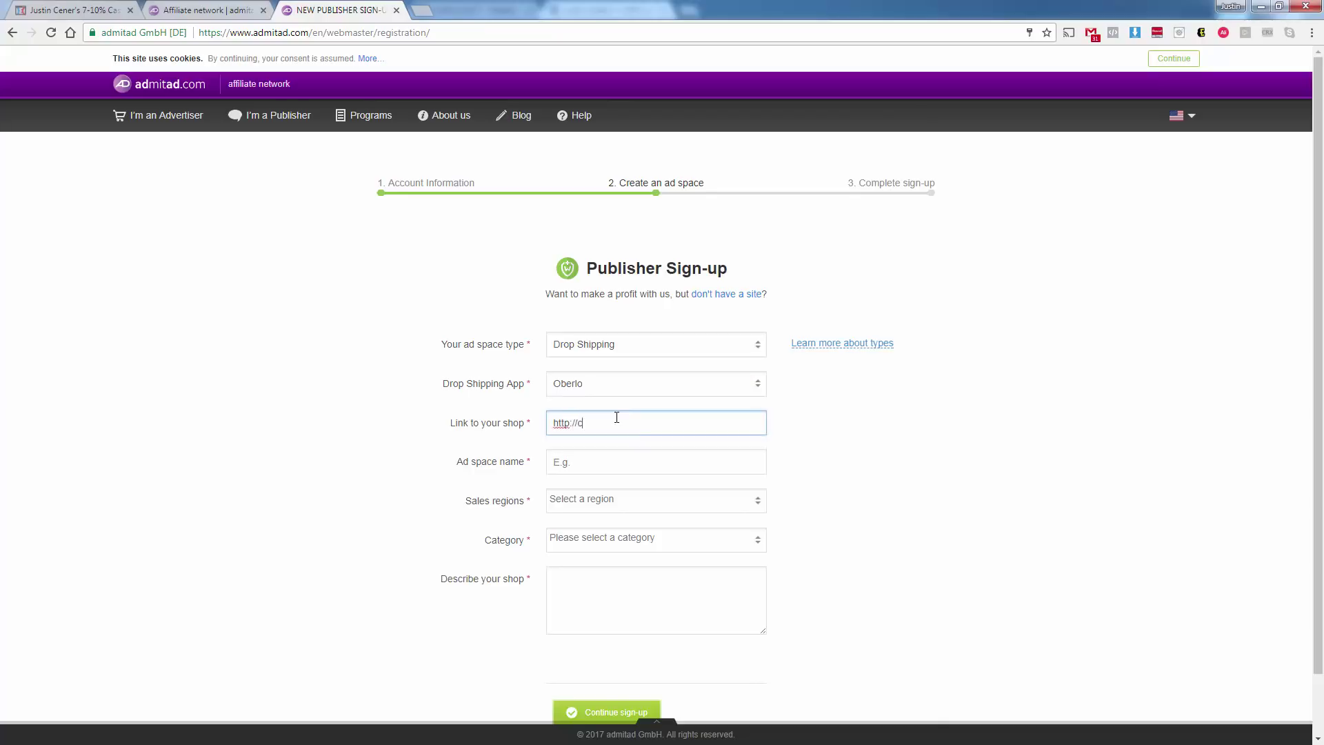
pyautogui.write('ener-mastermind-2.myshopify.com')
pyautogui.click(604, 463)
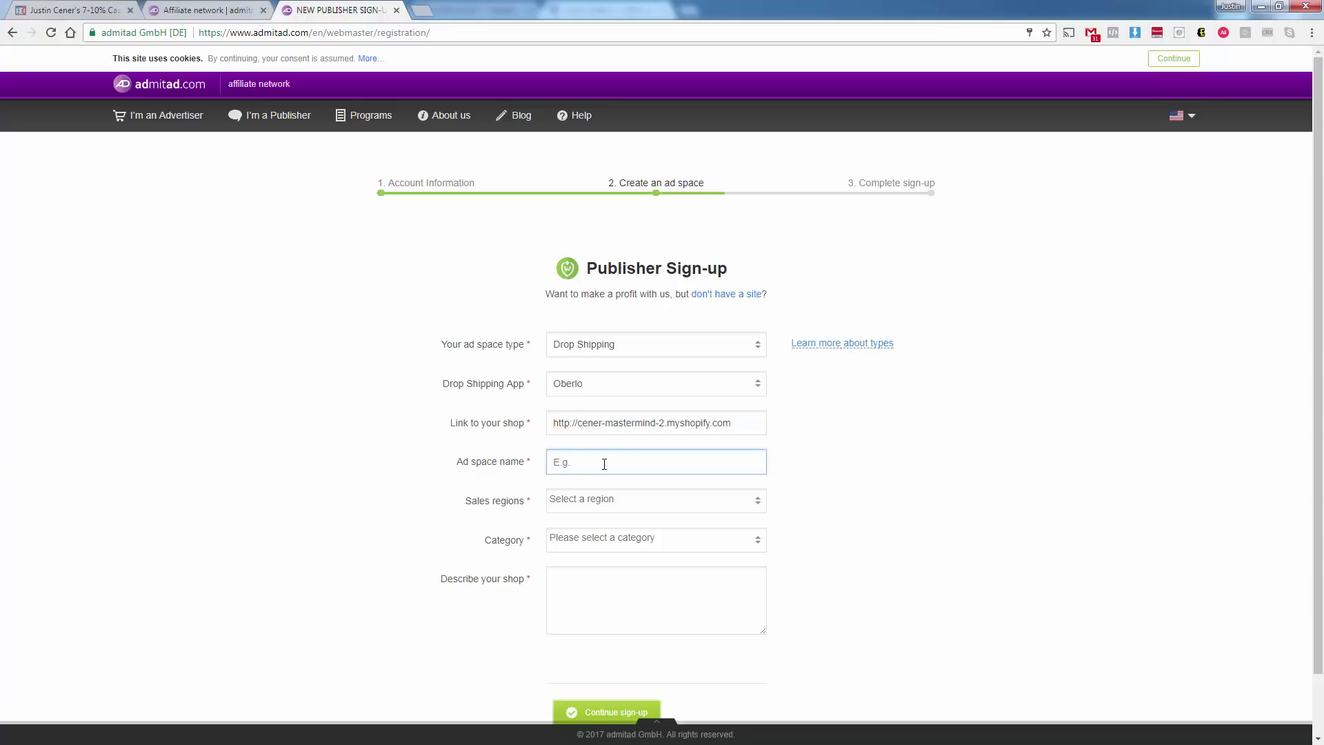
pyautogui.write('Our Store 1')
pyautogui.click(646, 501)
pyautogui.write('United Stat')
pyautogui.click(630, 525)
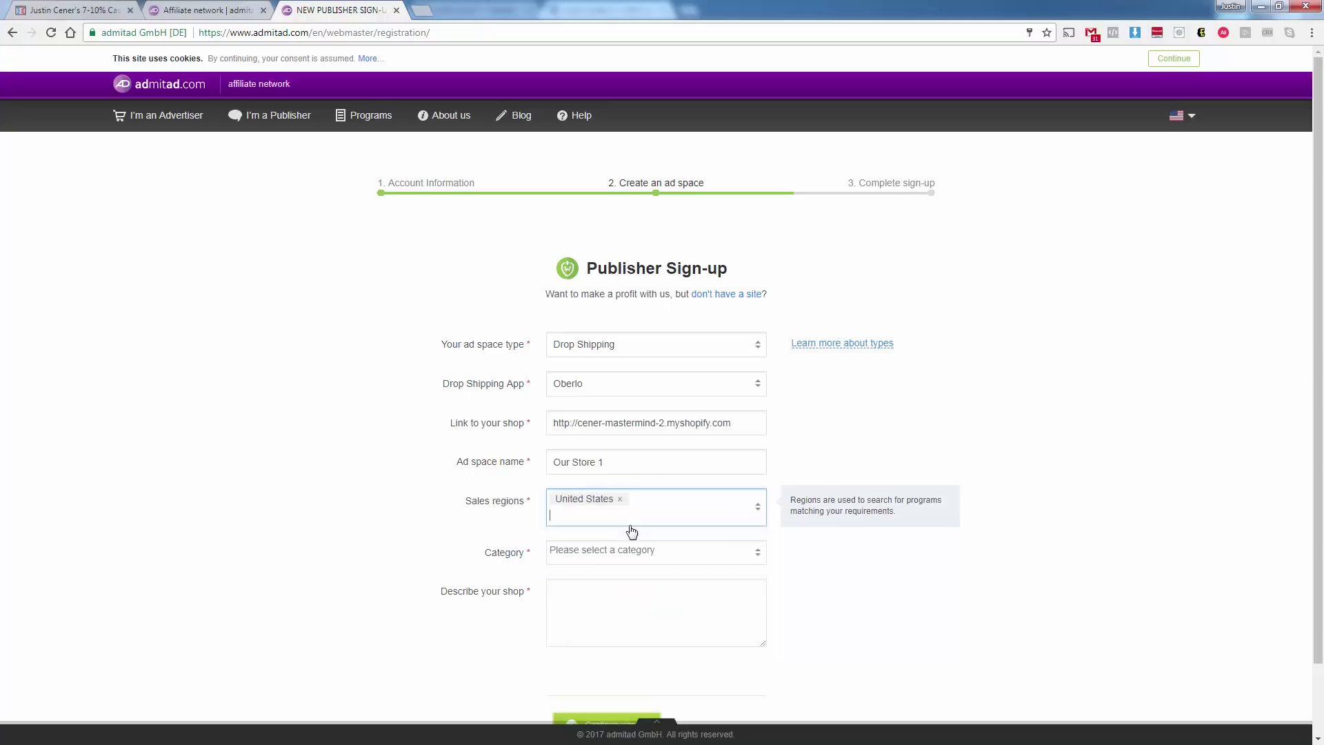
pyautogui.click(630, 549)
# Describe the shop as an AliExpress dropship site selling related products and submit the ad space.
pyautogui.click(662, 605)
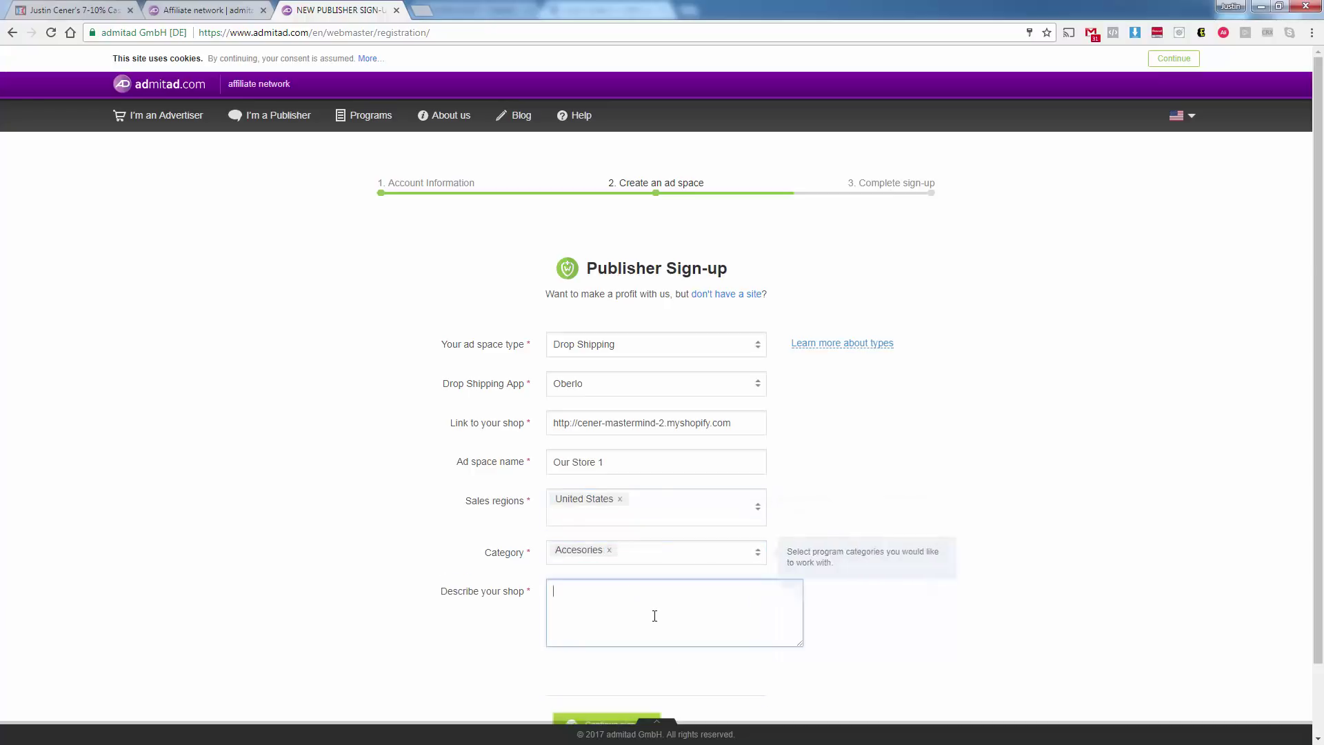
pyautogui.write('We sel')
pyautogui.write('l a')
pyautogui.write('at rel')
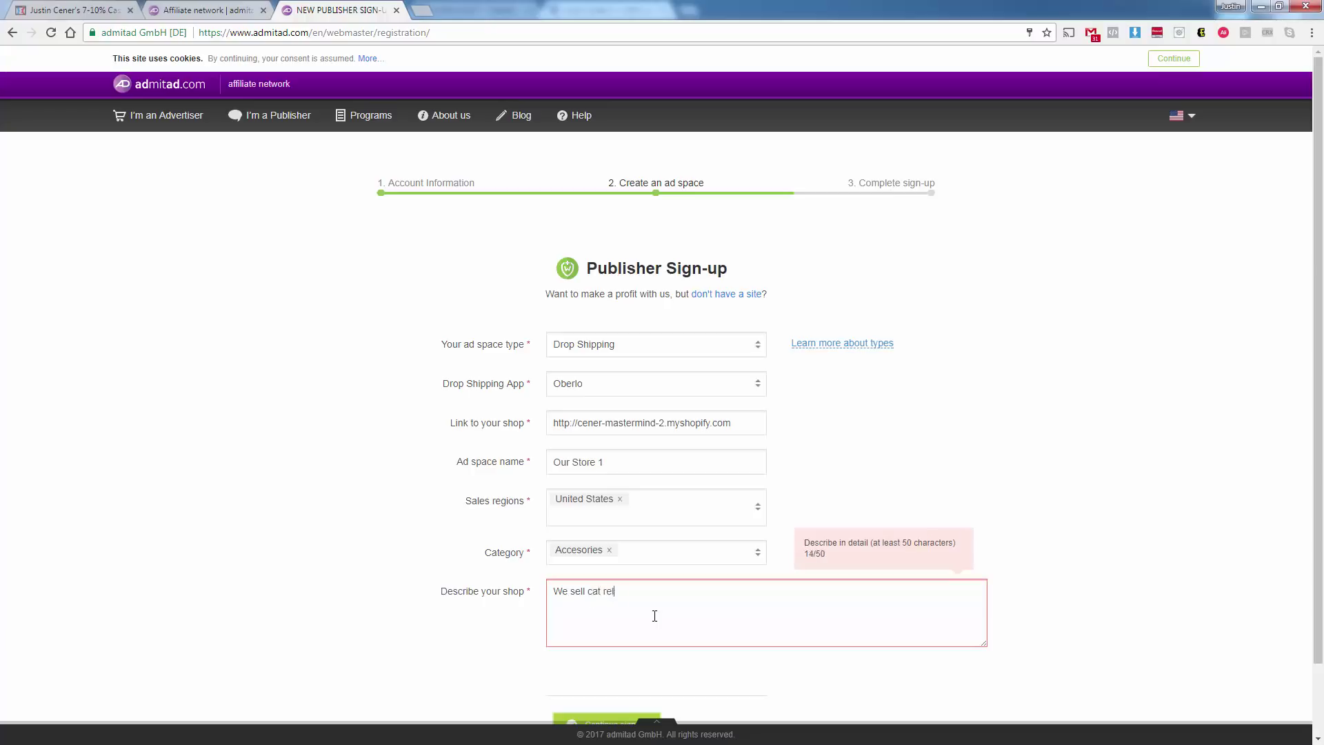
pyautogui.write('ated products.')
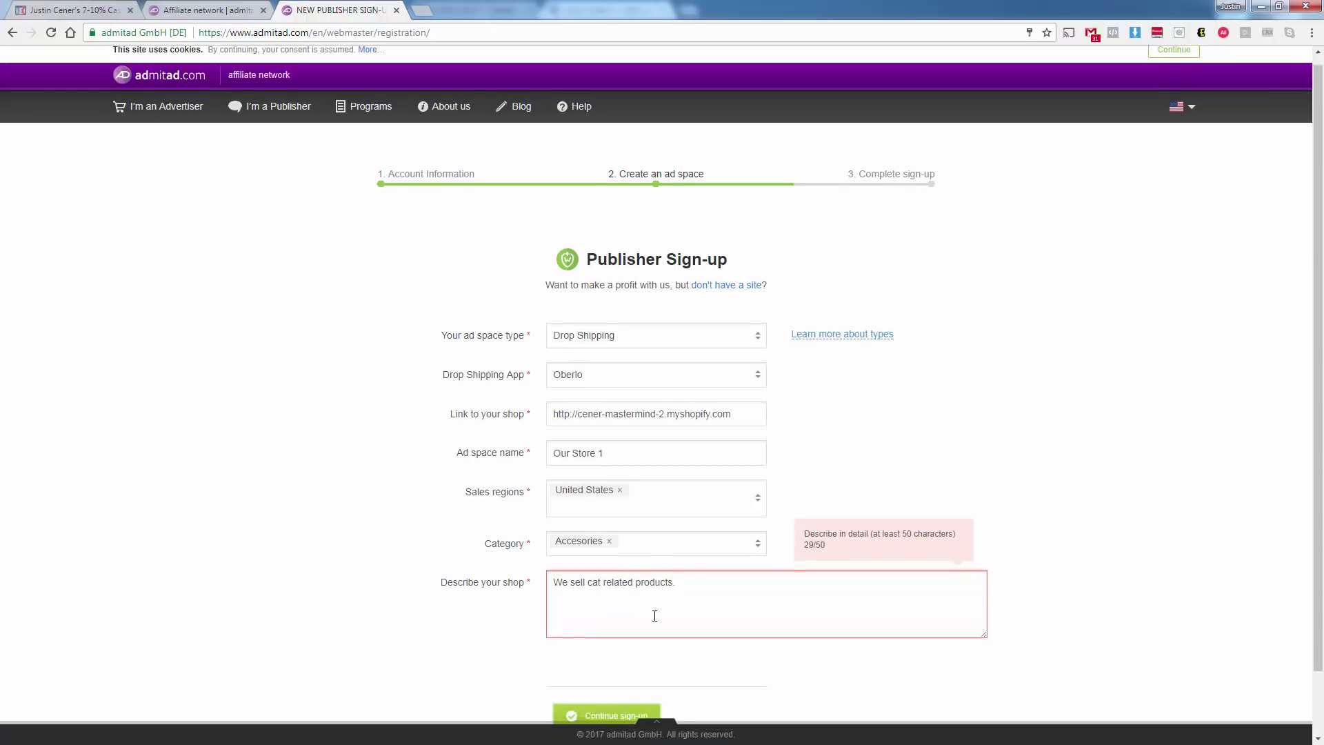
pyautogui.scroll(-1, 654, 615)
pyautogui.write('This is an aliexpress dropshi s')
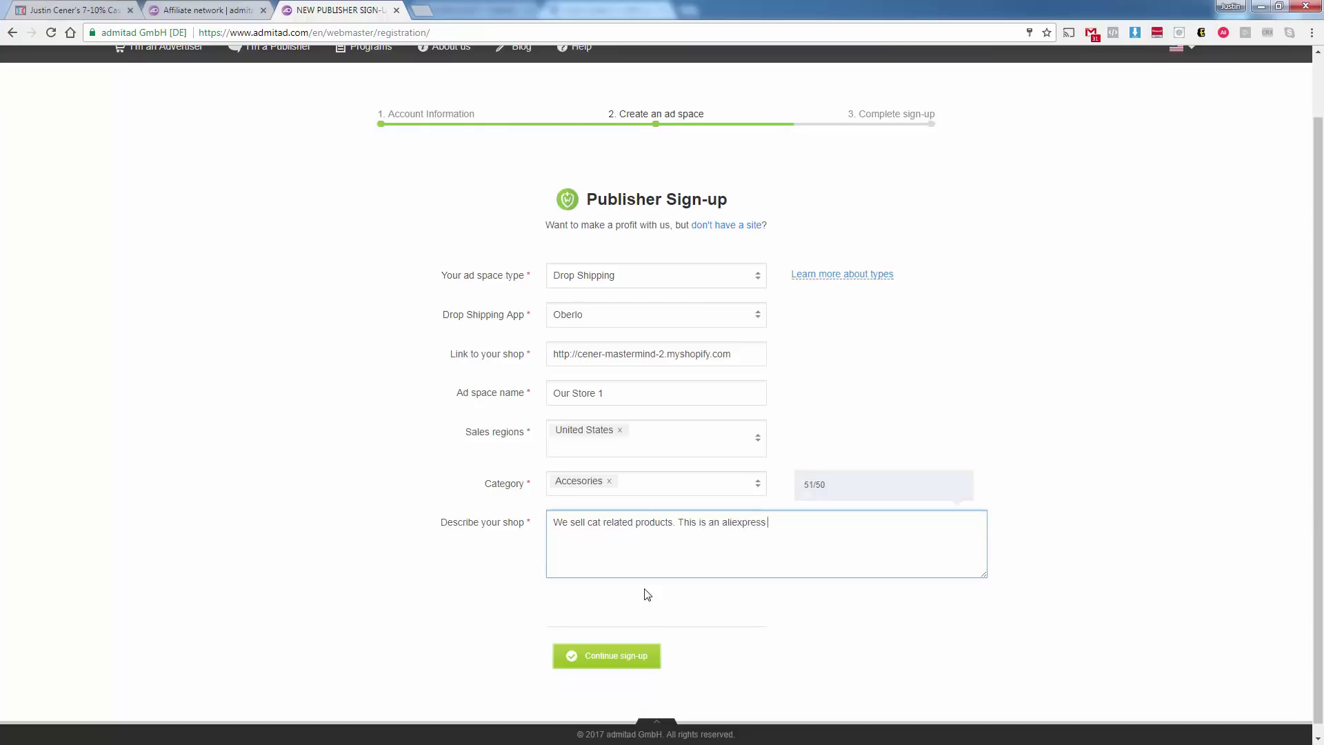
pyautogui.press('BackSpace')
pyautogui.press('BackSpace')
pyautogui.write('p site.')
pyautogui.click(614, 651)
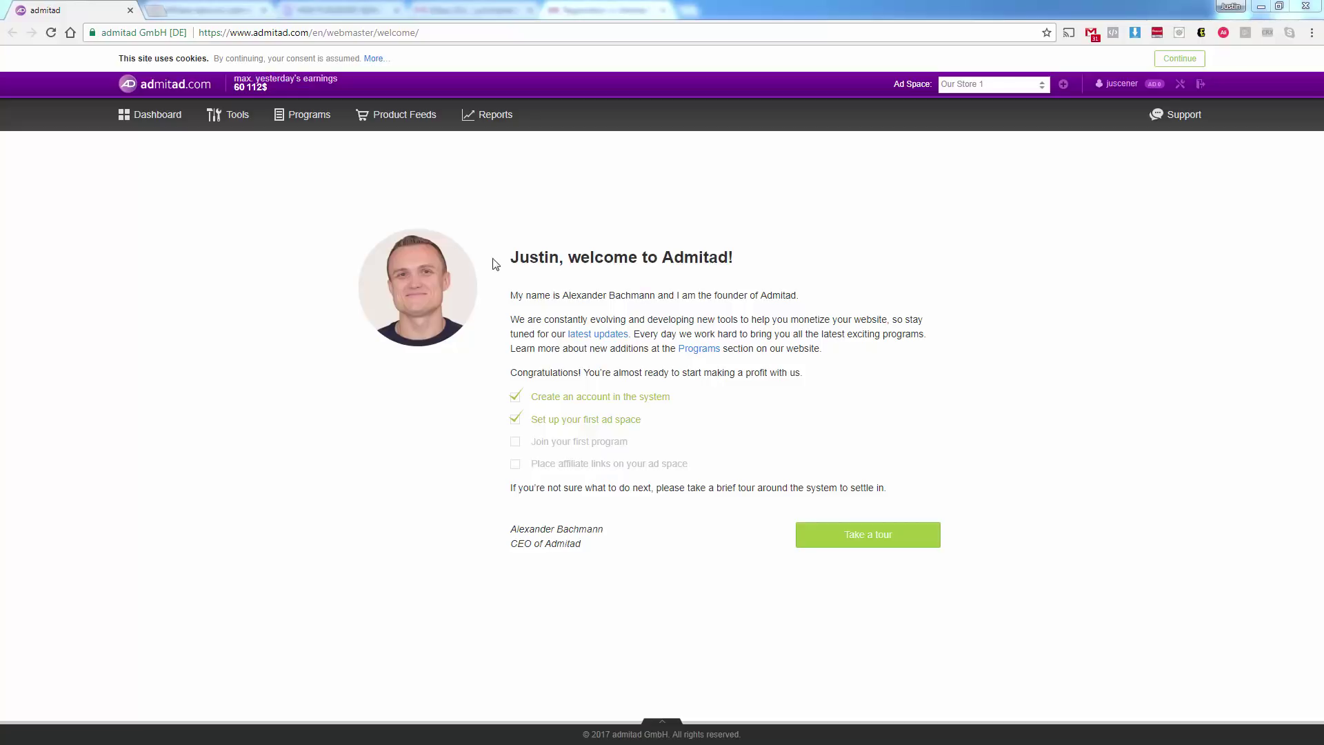
# Highlight the welcome message, then go to Programs > All Programs.
pyautogui.moveTo(498, 265); pyautogui.dragTo(806, 288)
pyautogui.moveTo(307, 127)
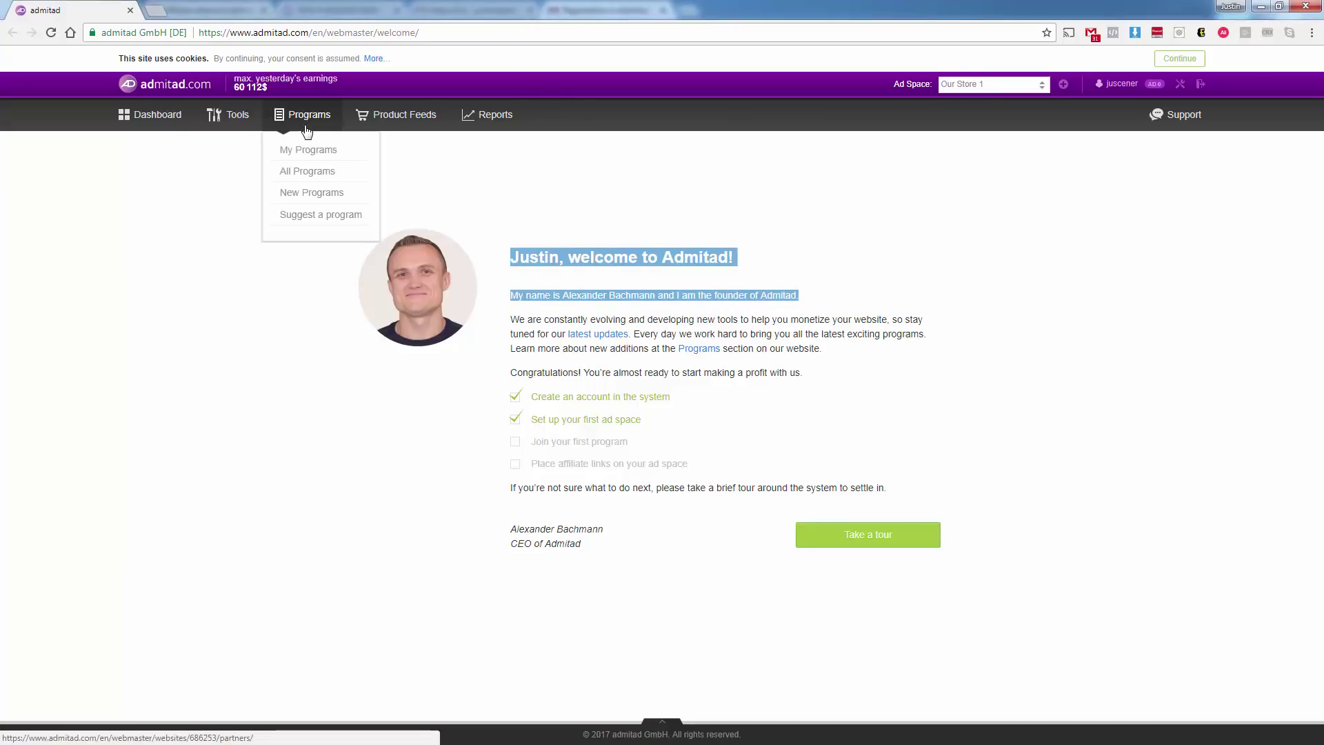
pyautogui.click(304, 173)
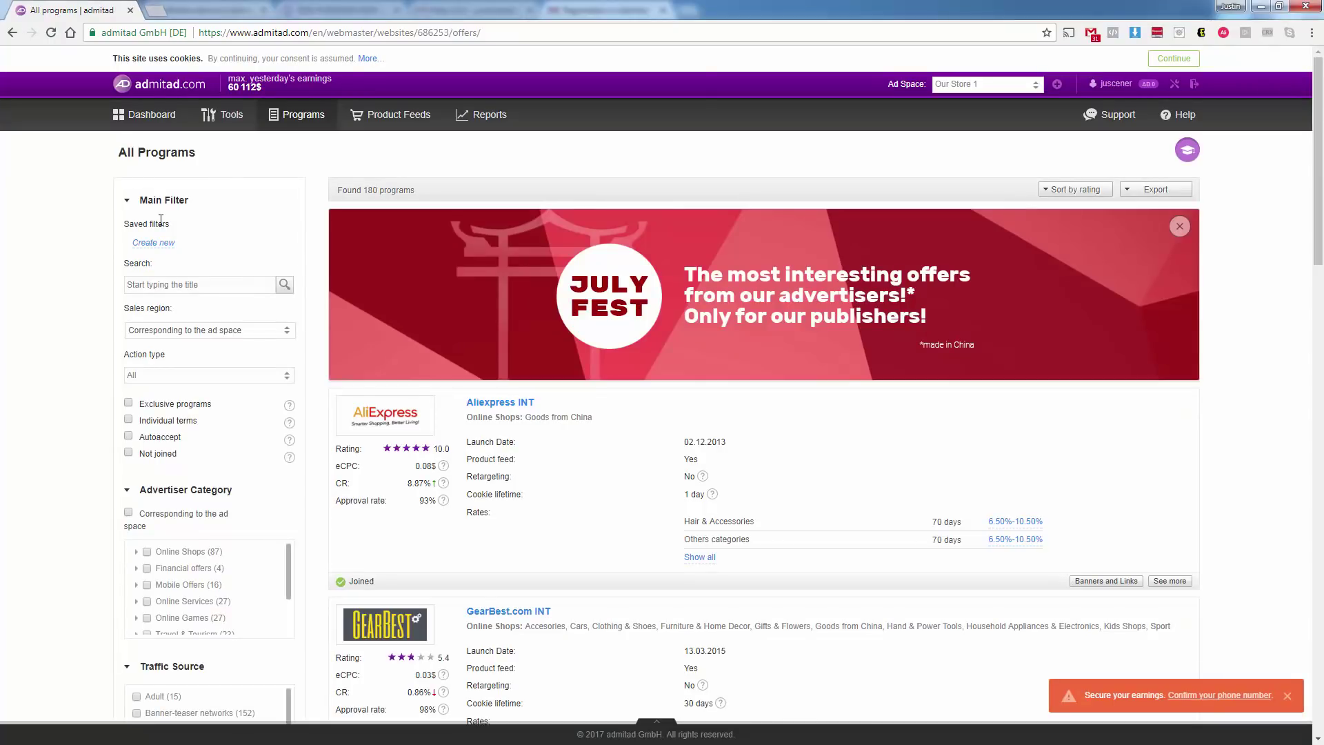
pyautogui.click(152, 284)
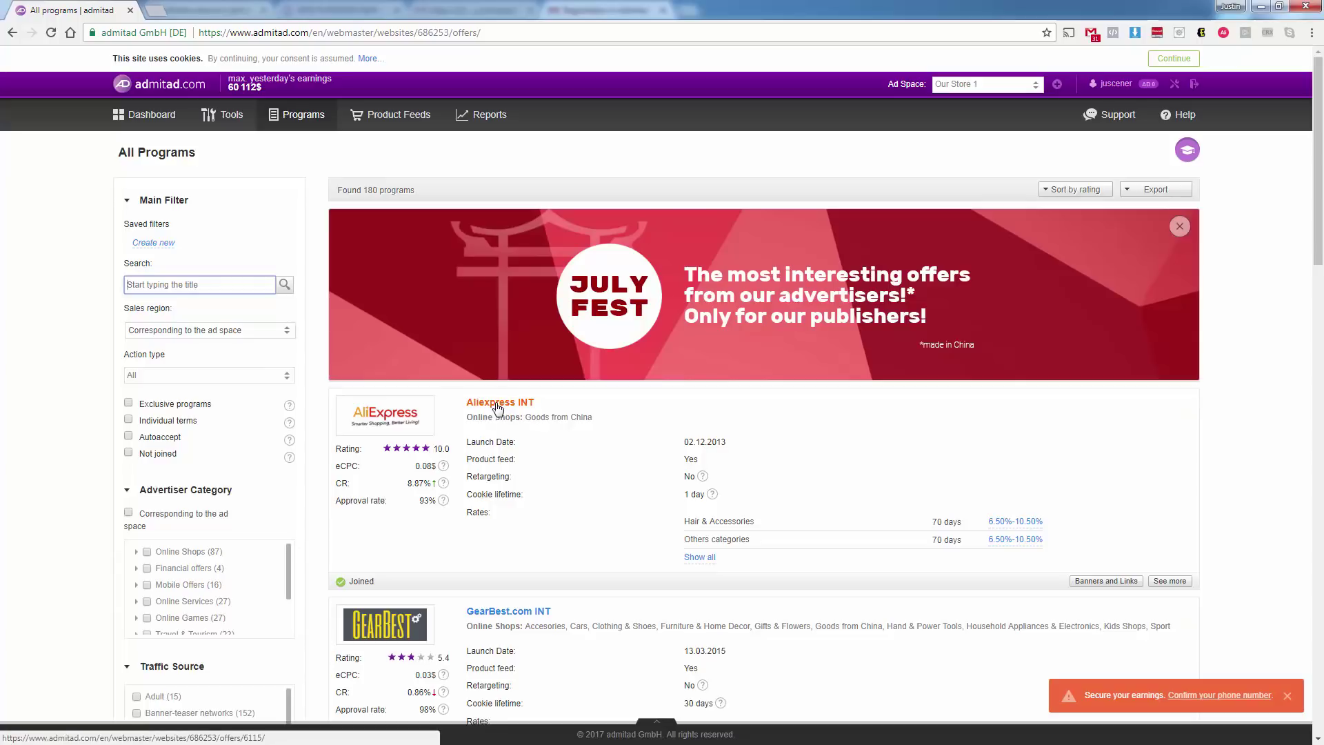
pyautogui.click(498, 406)
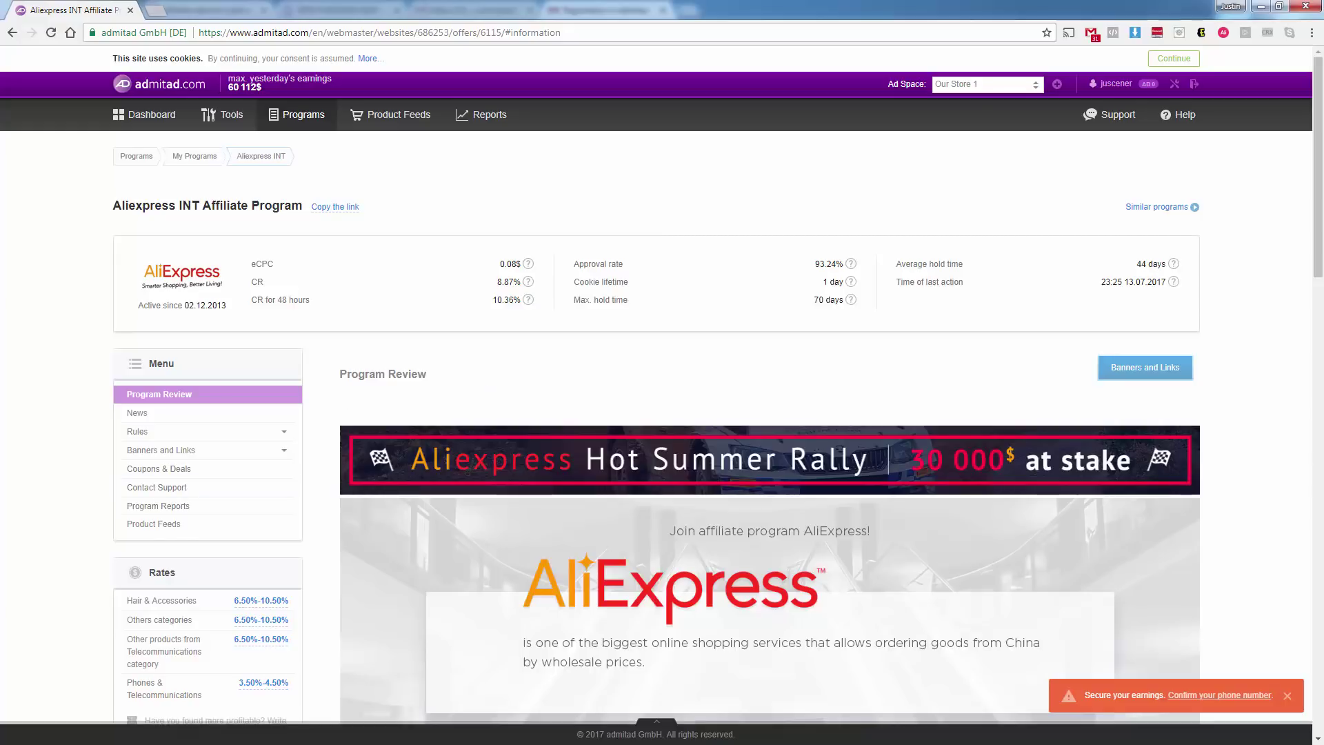
pyautogui.hotkey('alt', 'Left')
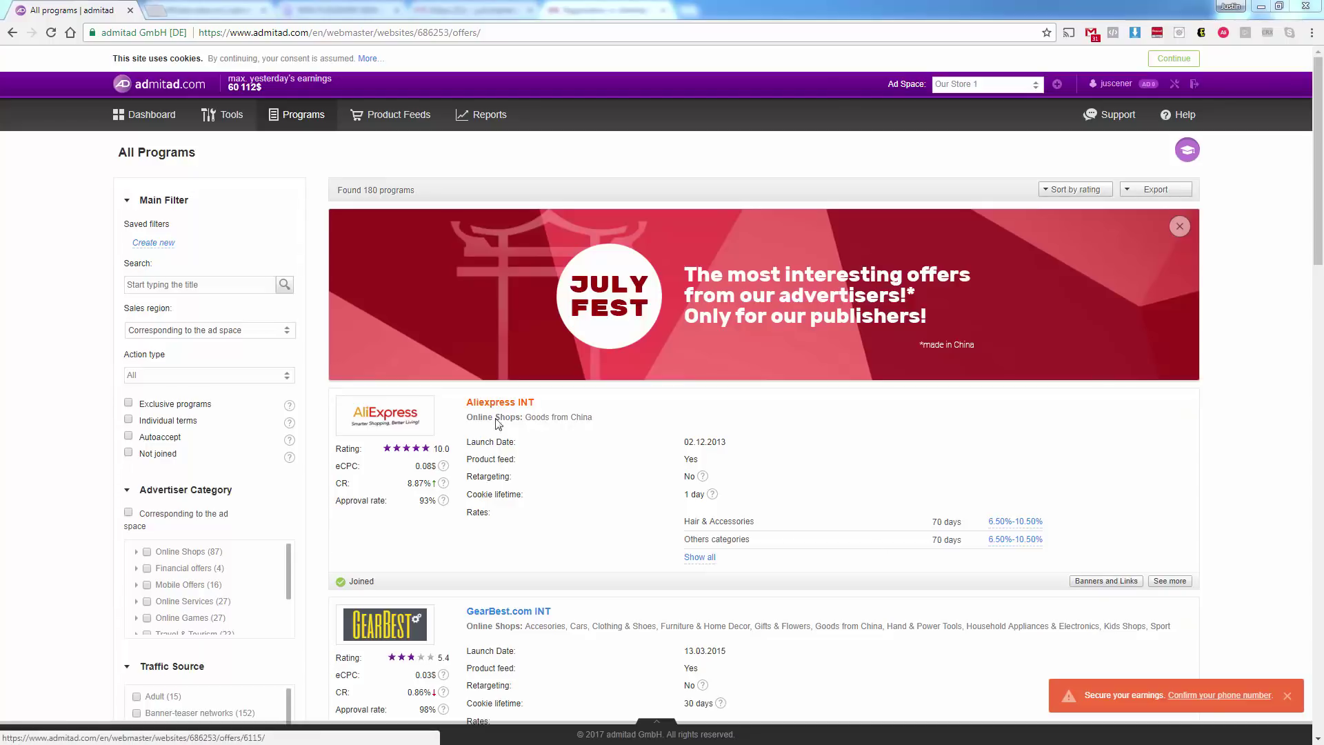
# Open the Aliexpress INT program page and show its Banners and Links.
pyautogui.click(482, 406)
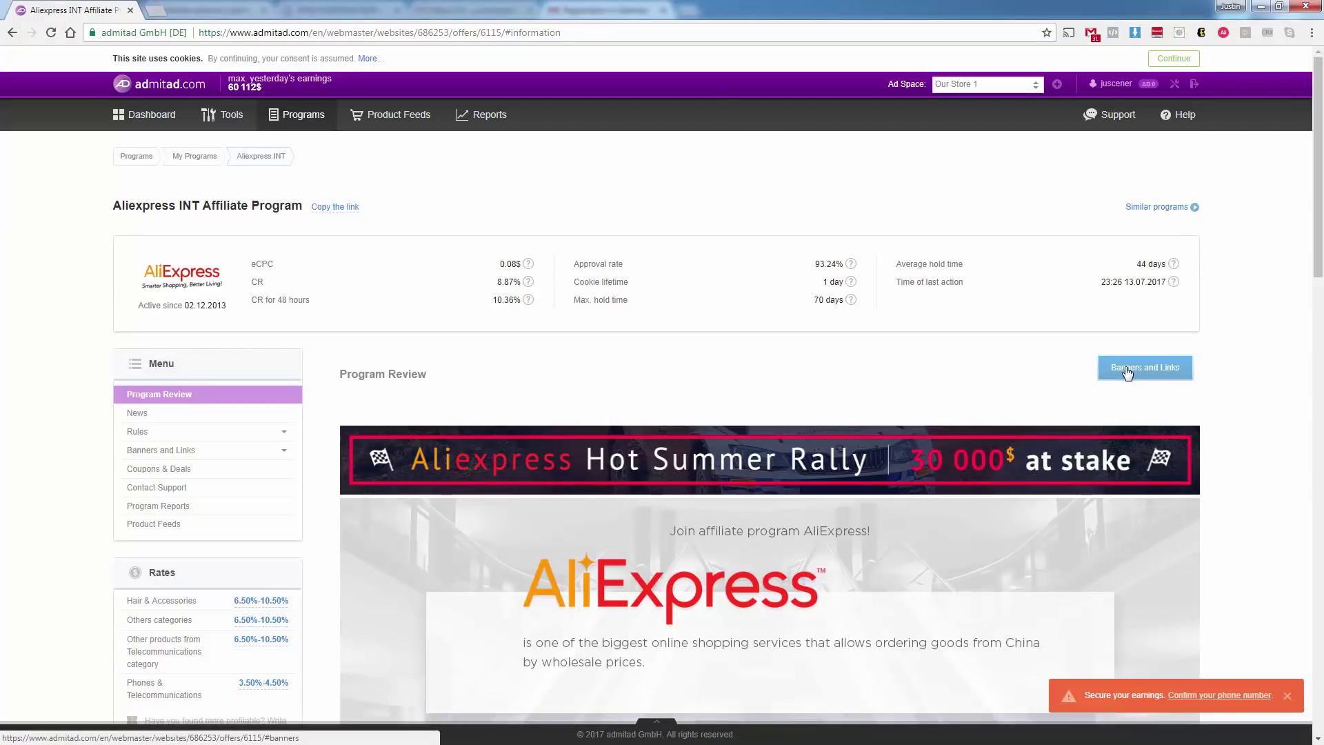
pyautogui.click(1126, 373)
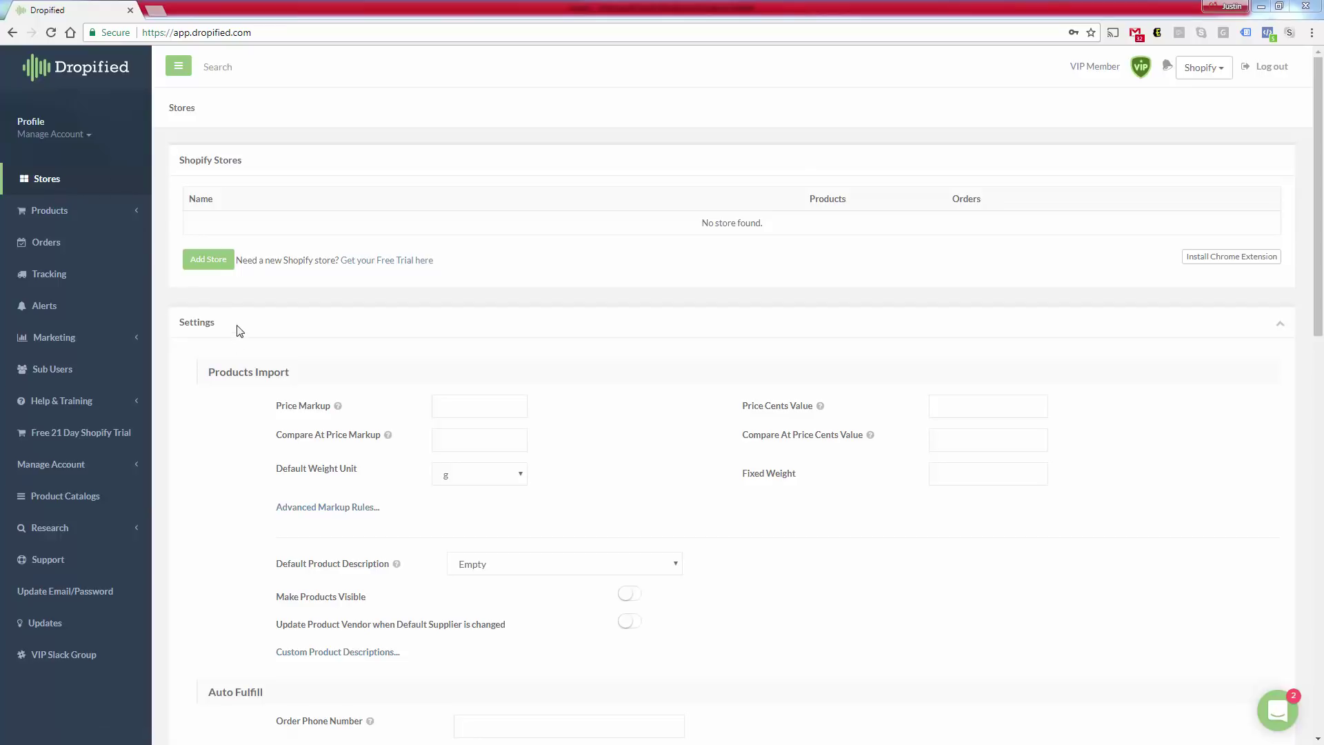
# Scroll down Dropified's Stores settings and highlight the Admitad Affiliate Program heading.
pyautogui.scroll(-1, 238, 345)
pyautogui.scroll(-10, 236, 364)
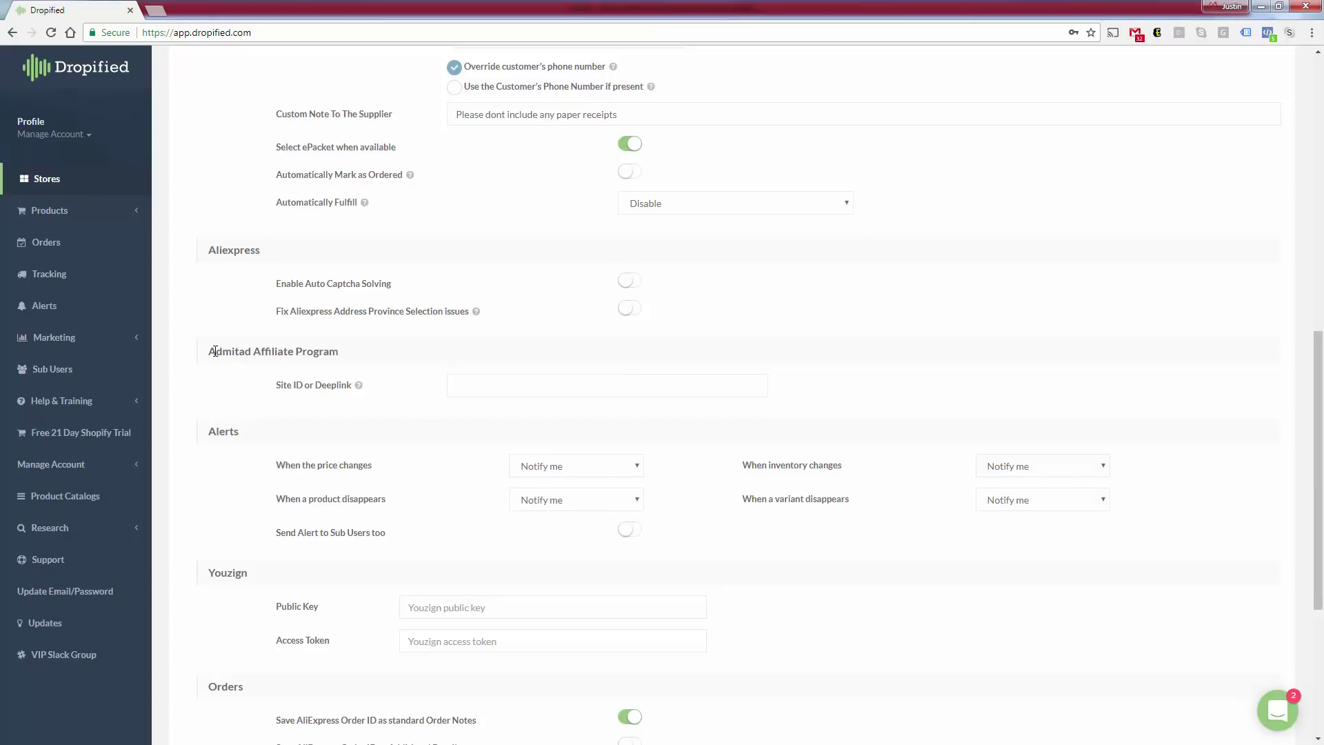
pyautogui.moveTo(207, 352); pyautogui.dragTo(357, 359)
pyautogui.click(356, 359)
pyautogui.click(1275, 721)
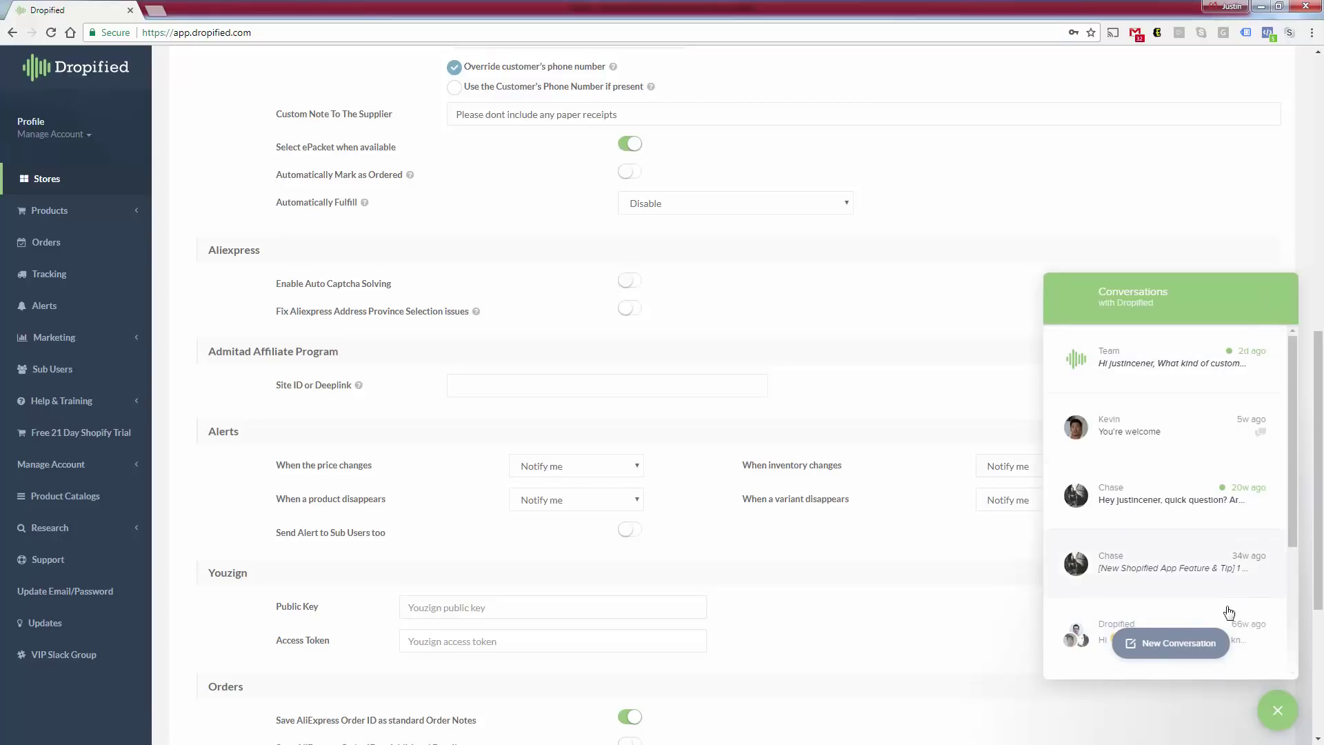
pyautogui.click(1277, 710)
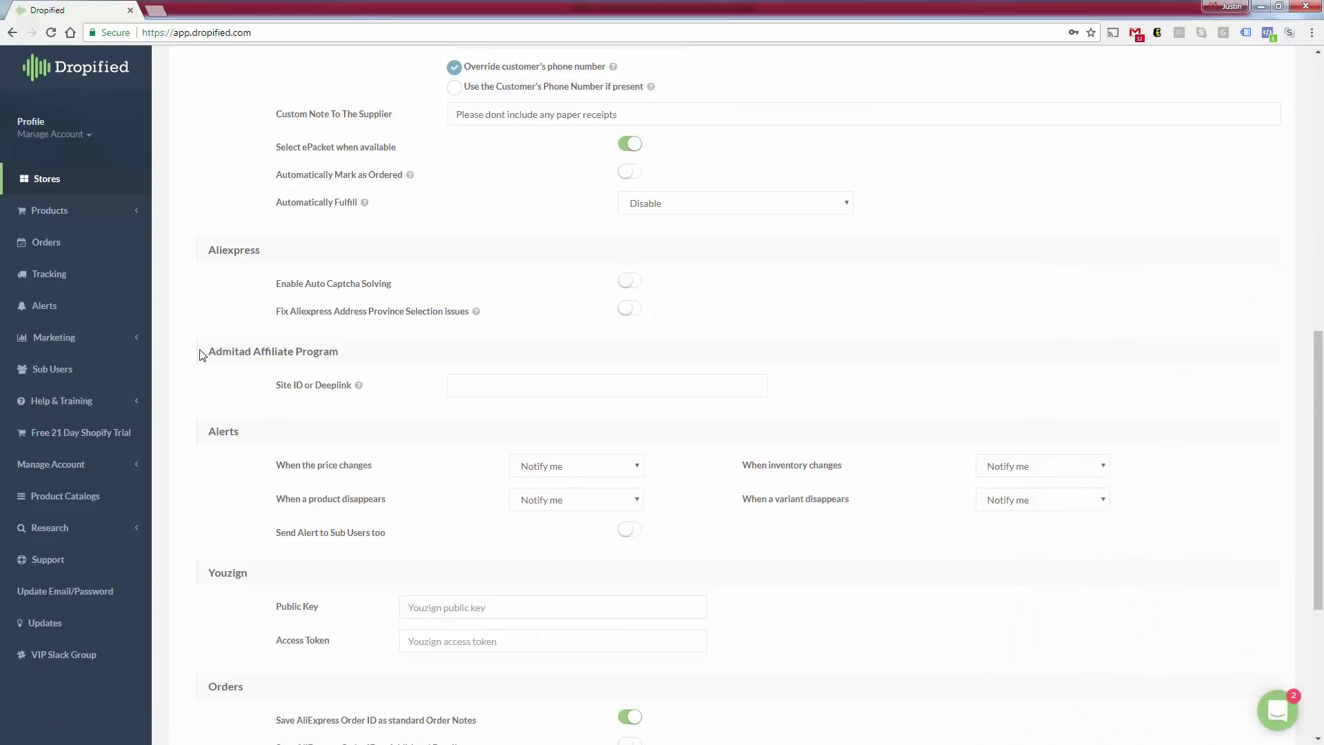
pyautogui.moveTo(202, 354); pyautogui.dragTo(353, 359)
pyautogui.click(350, 385)
pyautogui.moveTo(199, 354); pyautogui.dragTo(361, 361)
pyautogui.click(362, 364)
pyautogui.moveTo(209, 354); pyautogui.dragTo(358, 363)
pyautogui.click(358, 364)
# Paste the alitems.com deep link into the Site ID or Deeplink field and save.
pyautogui.click(483, 392)
pyautogui.rightClick(484, 391)
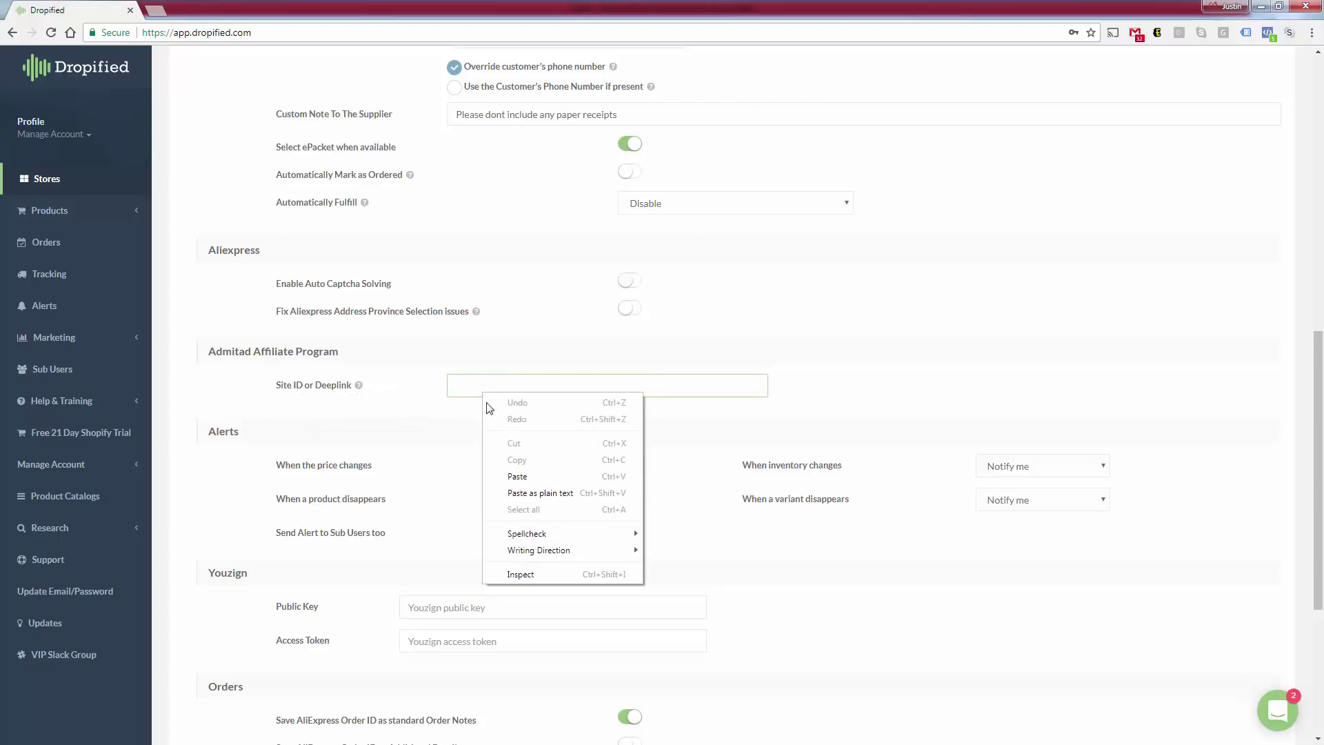
pyautogui.click(519, 475)
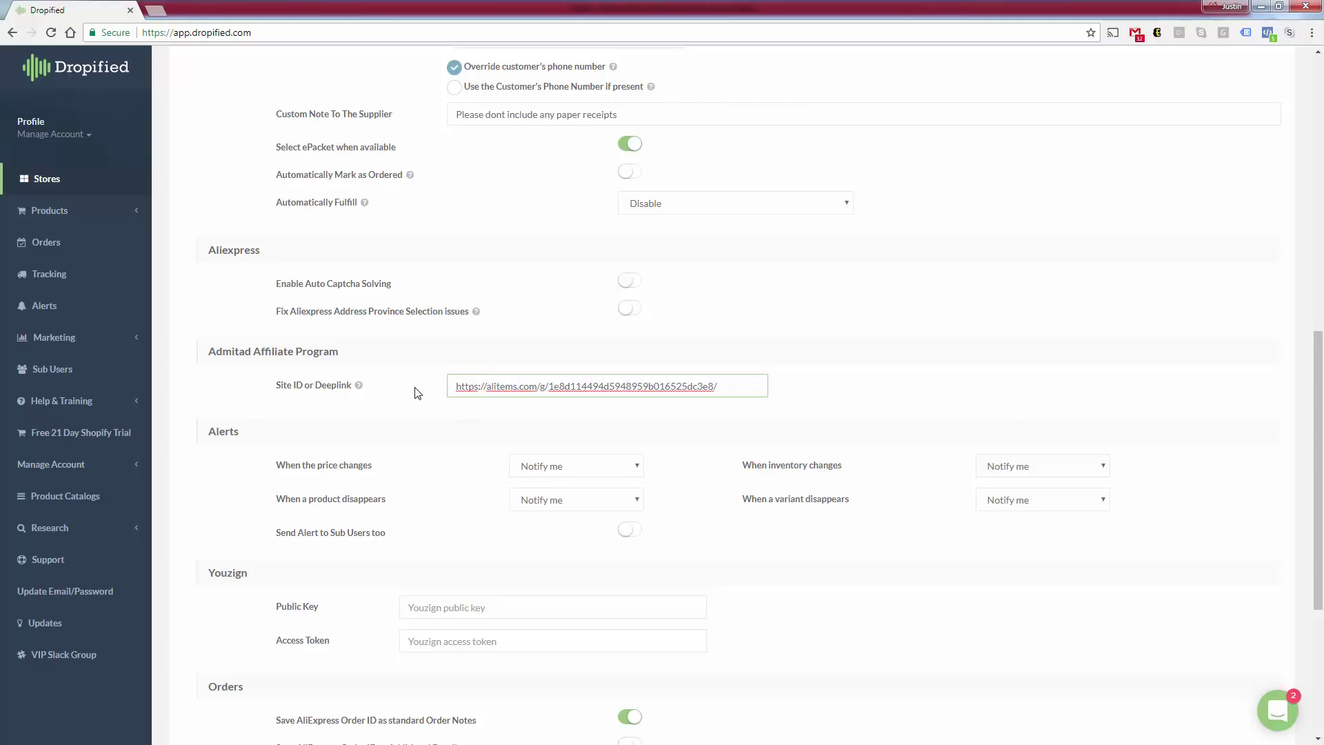
pyautogui.scroll(-5, 417, 393)
pyautogui.click(302, 661)
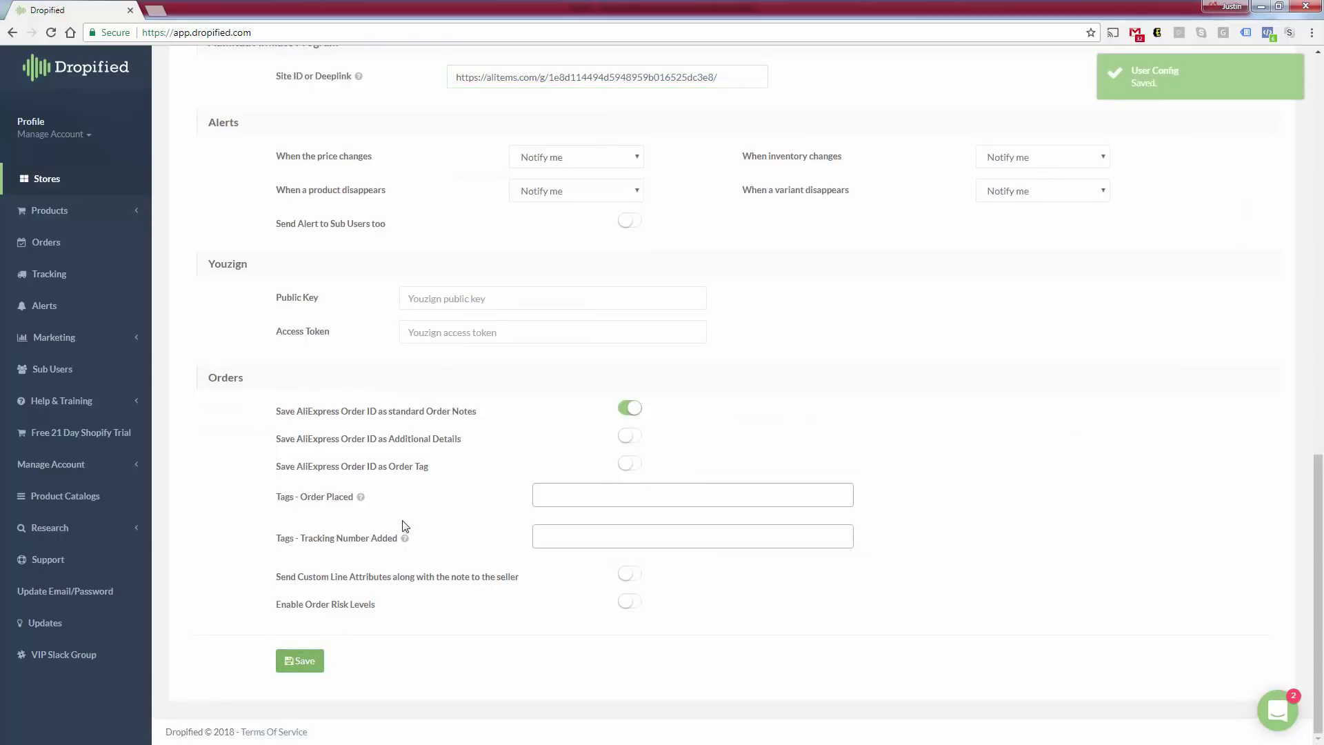
pyautogui.scroll(3, 404, 526)
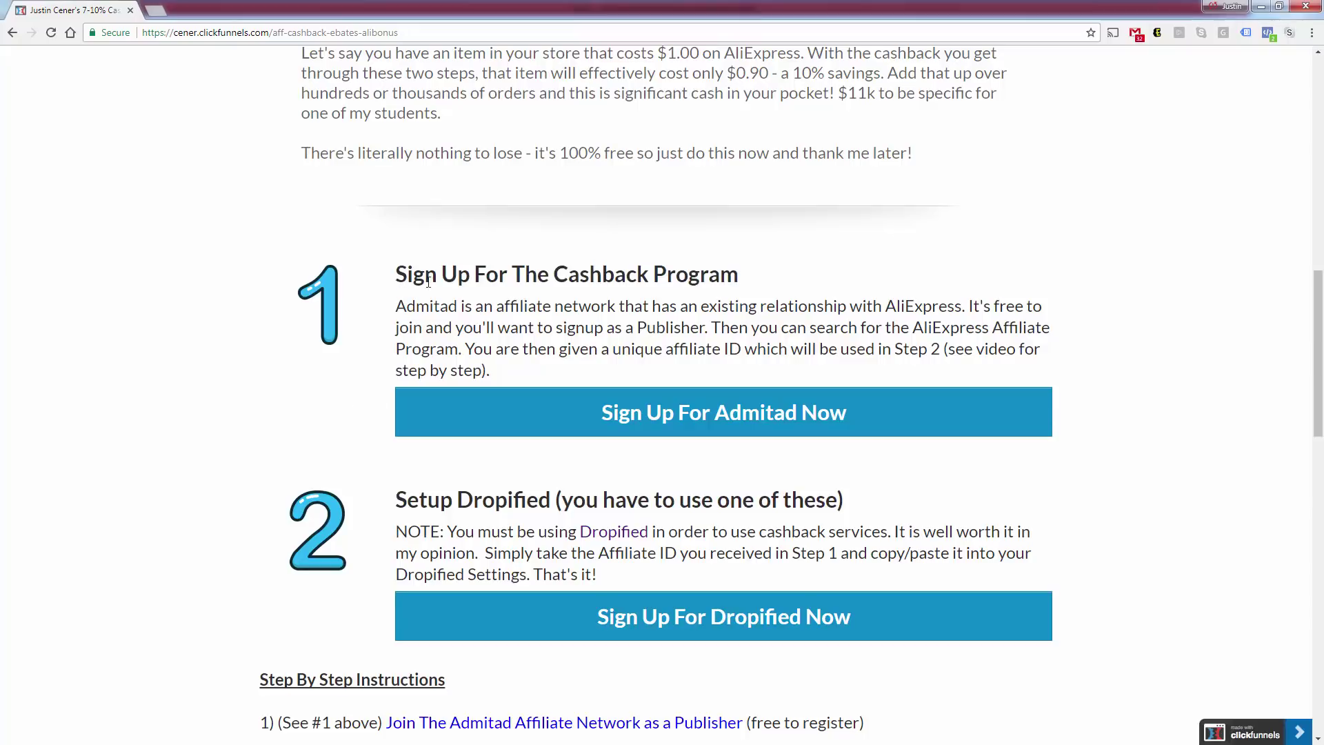
# Highlight the Step 2 Setup Dropified heading and its note about pasting the Admitad affiliate ID.
pyautogui.moveTo(396, 501); pyautogui.dragTo(807, 522)
pyautogui.click(809, 510)
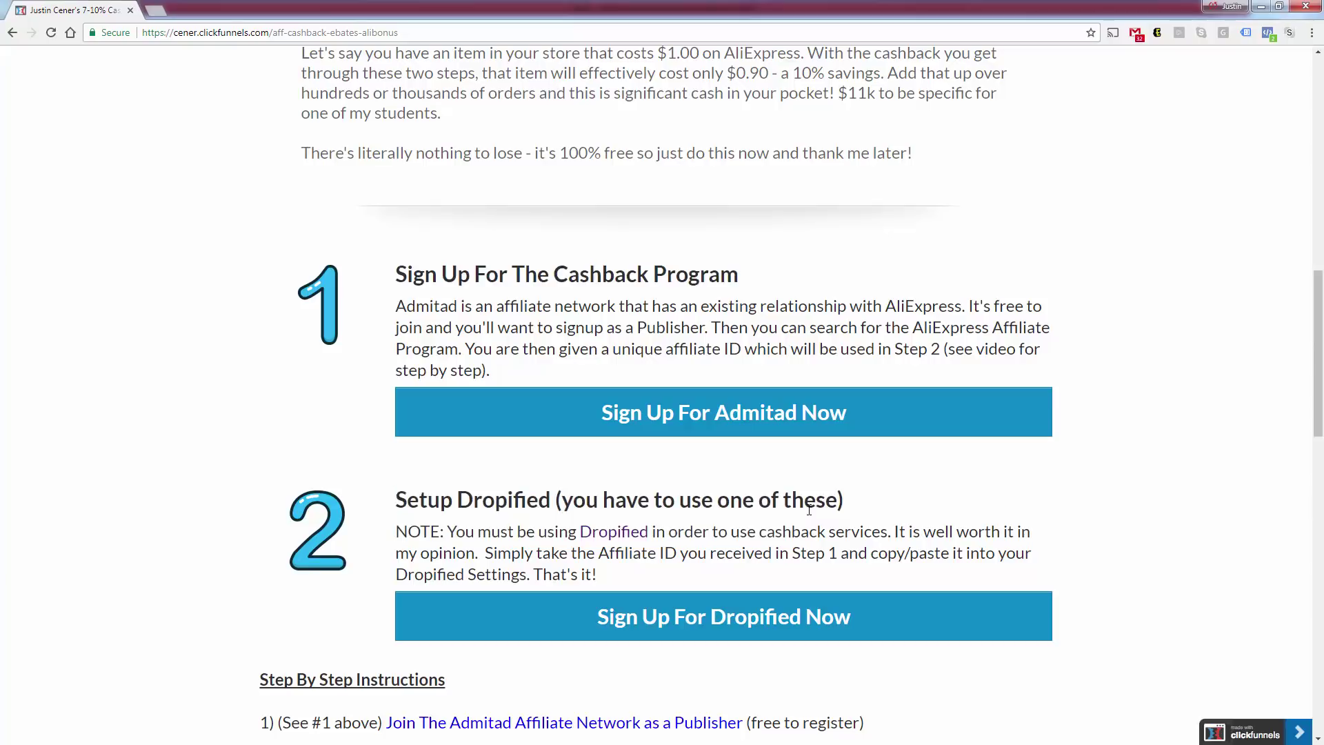